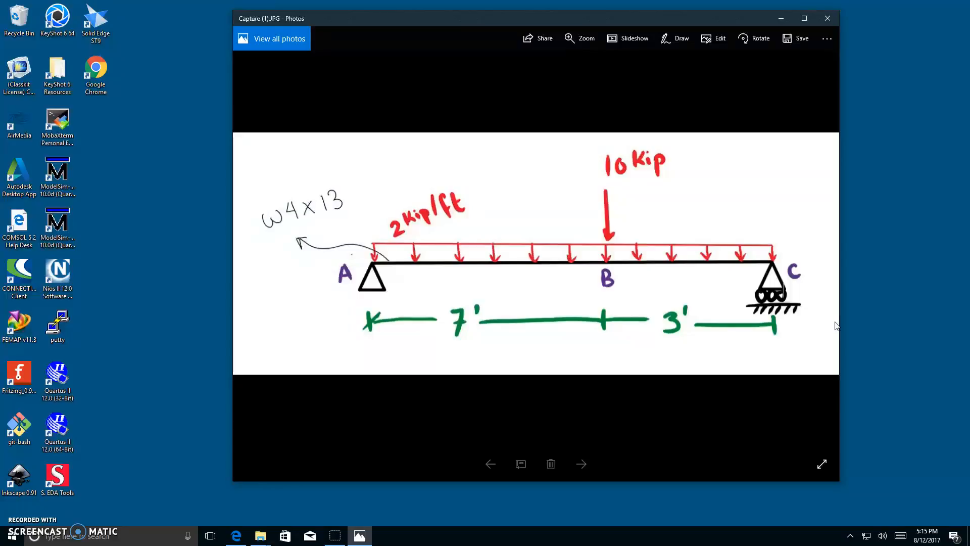
- Move the beam sketch aside, search for STAAD and launch STAAD.Pro
drag(741, 21, 775, 11)
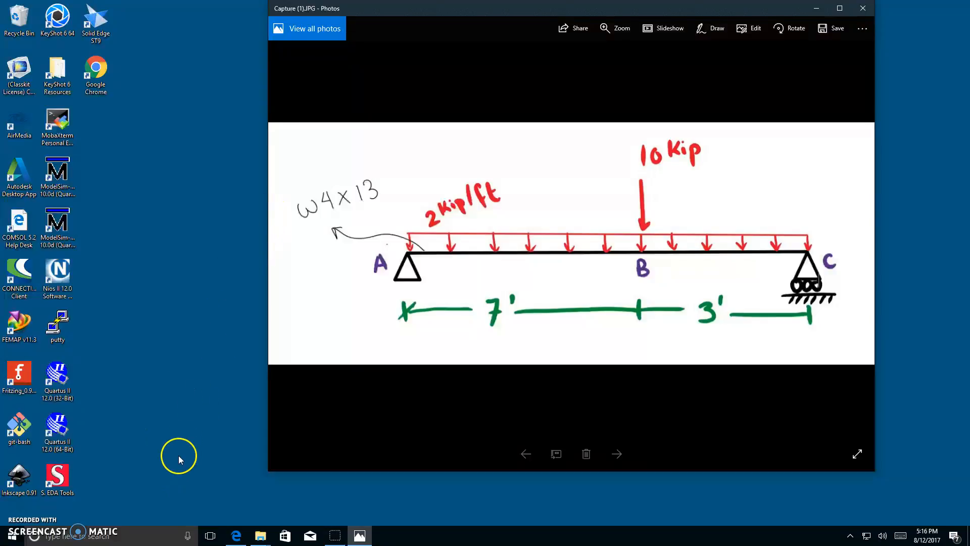
click(157, 537)
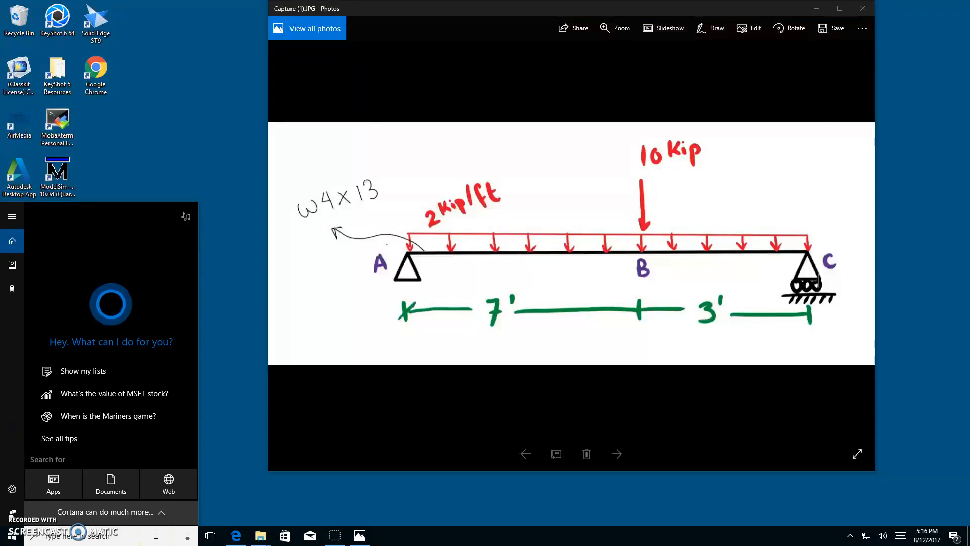
text(STAA)
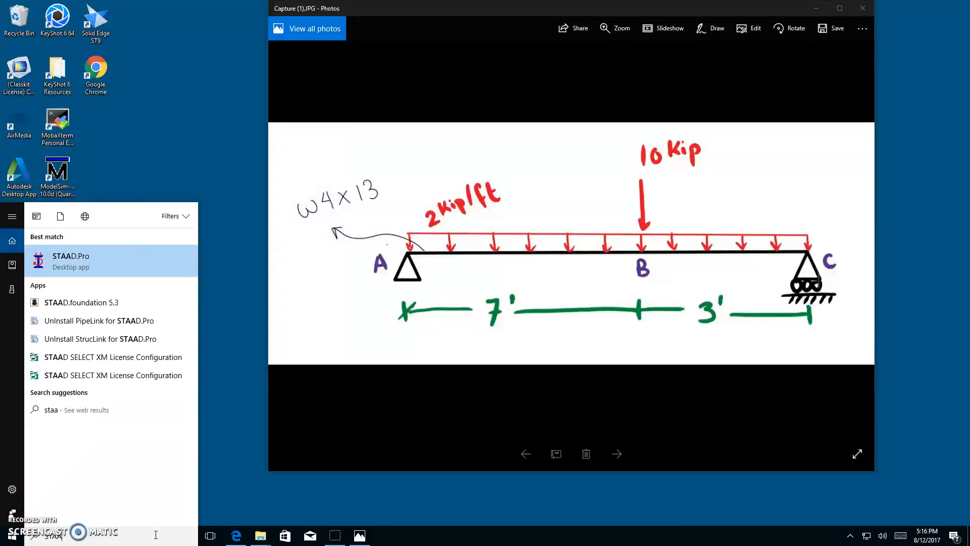
click(130, 271)
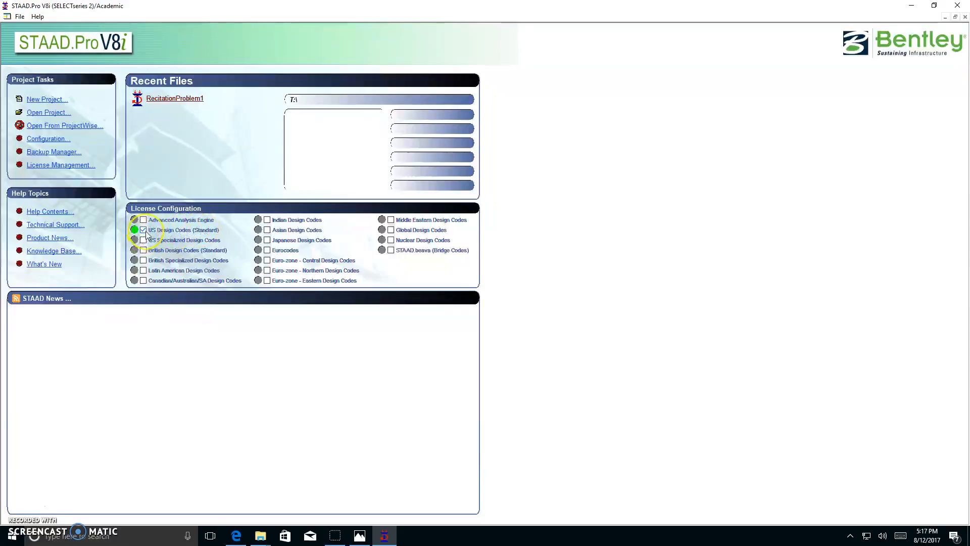
- Start a new project as a Plane structure with the file name RecitationProblem1Session2
click(57, 103)
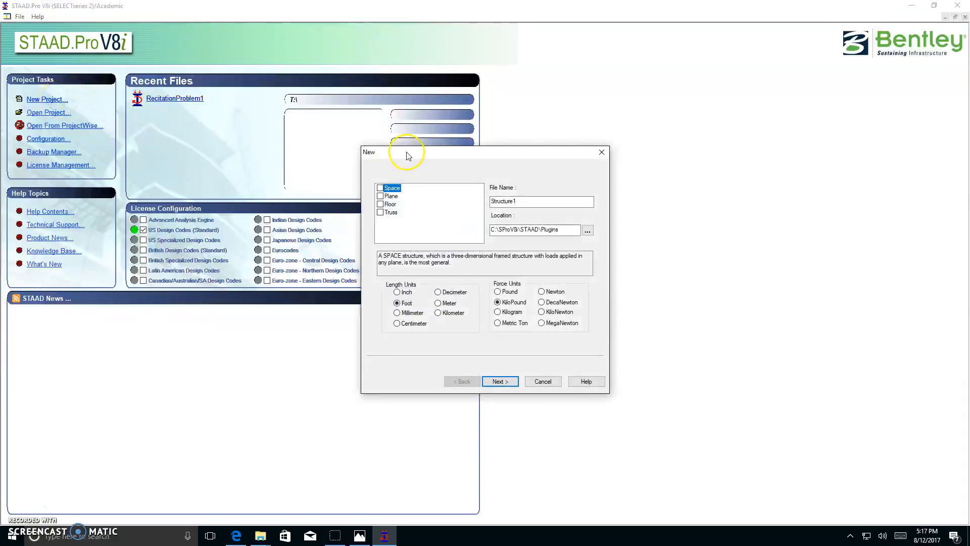
drag(405, 155, 392, 134)
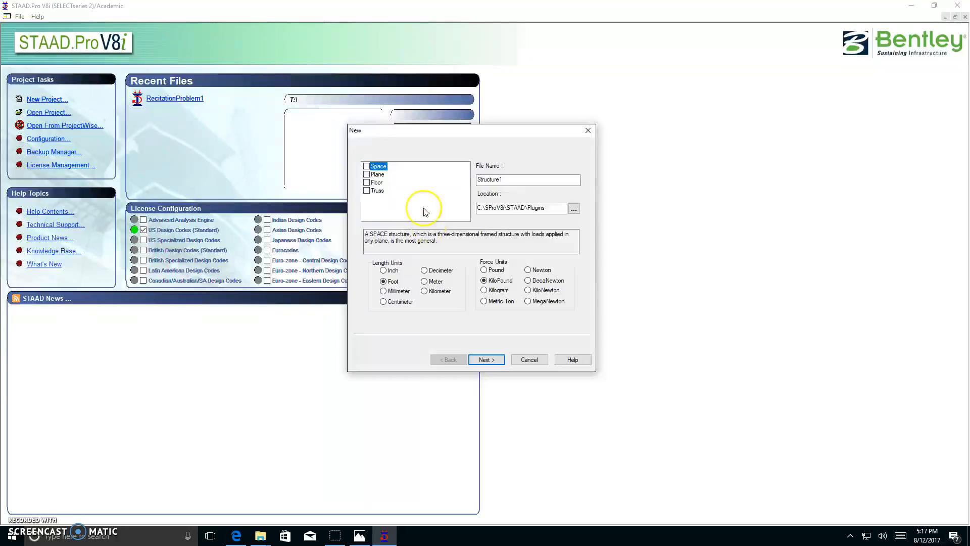
click(367, 174)
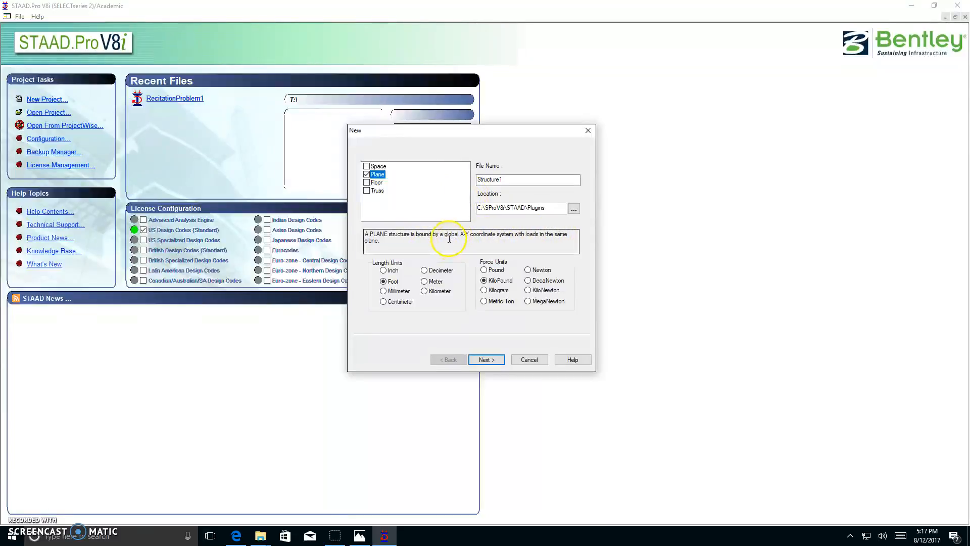
click(360, 535)
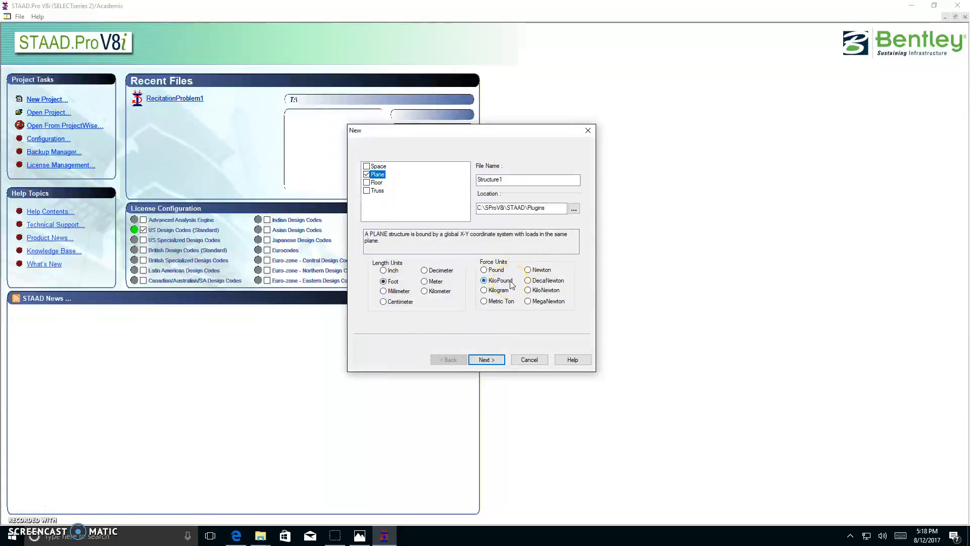
drag(507, 181, 474, 183)
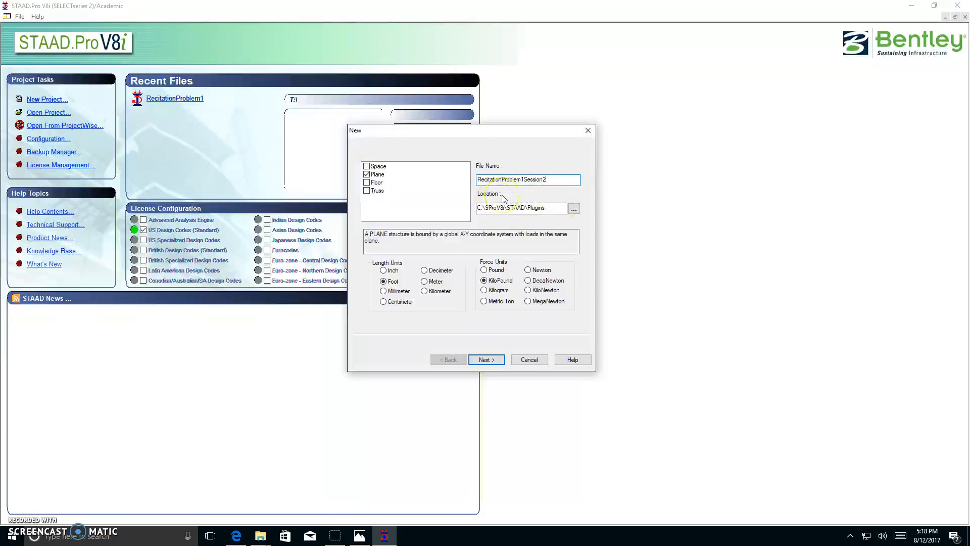
- Set the new project's save location to the T: network drive
click(574, 209)
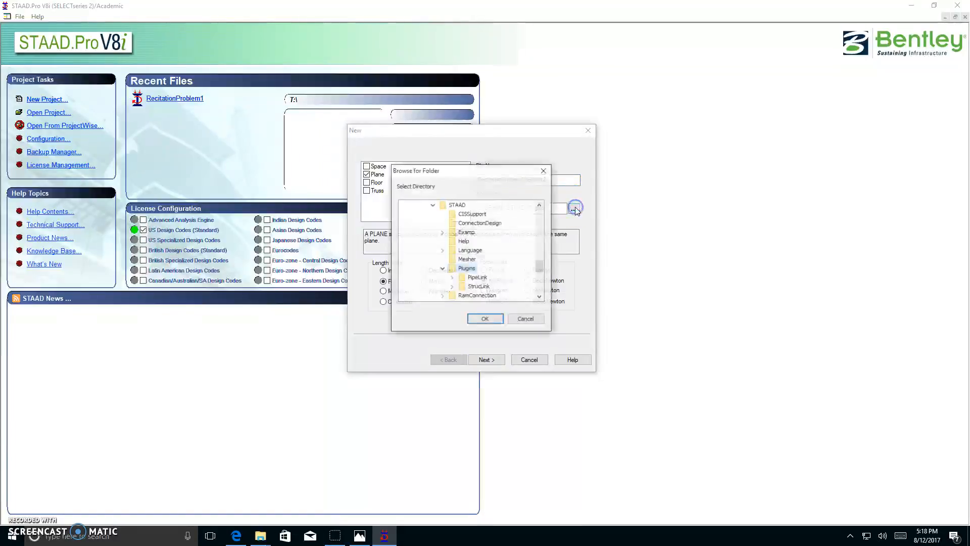
scroll(519, 247, down, 5)
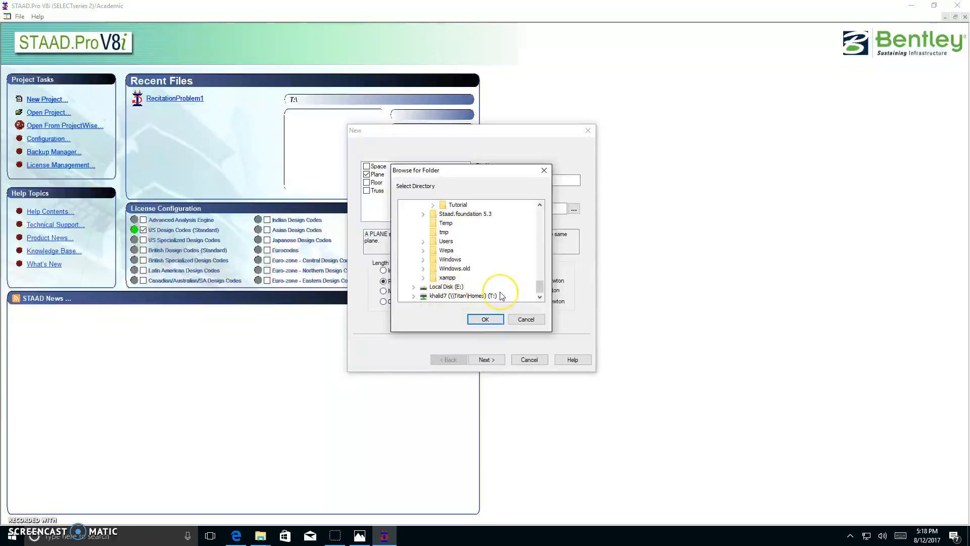
click(478, 298)
click(478, 298)
click(482, 319)
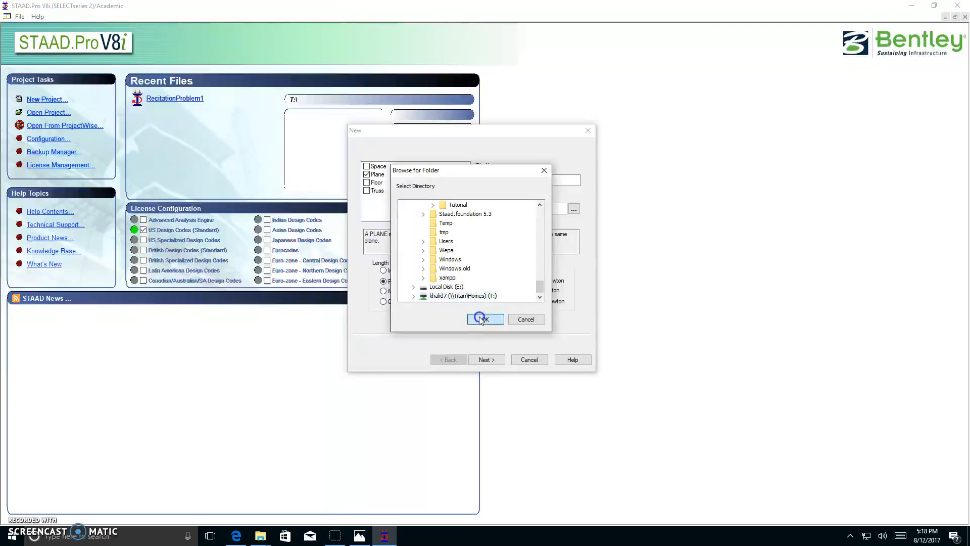
click(488, 209)
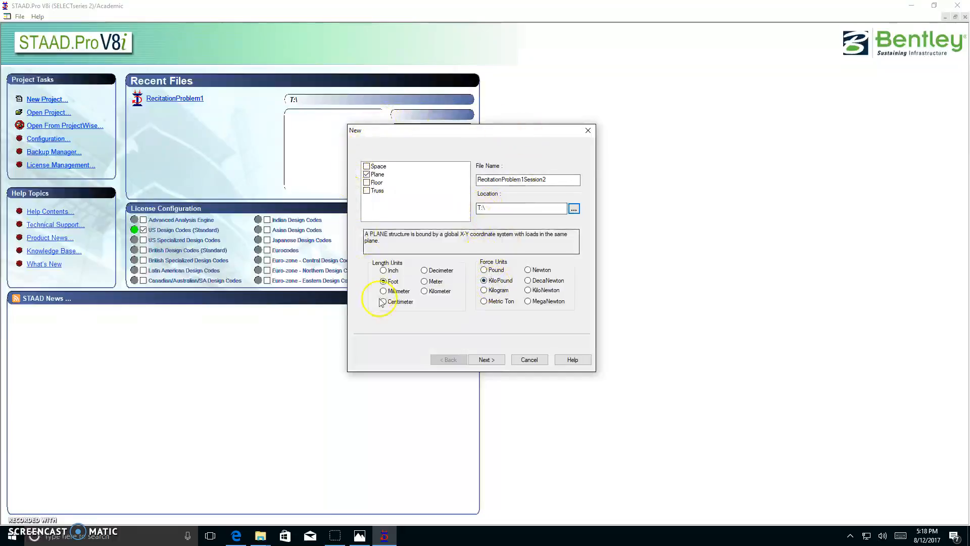
- Complete the new project setup with Add Beam as the starting mode, consulting the beam sketch along the way
click(485, 360)
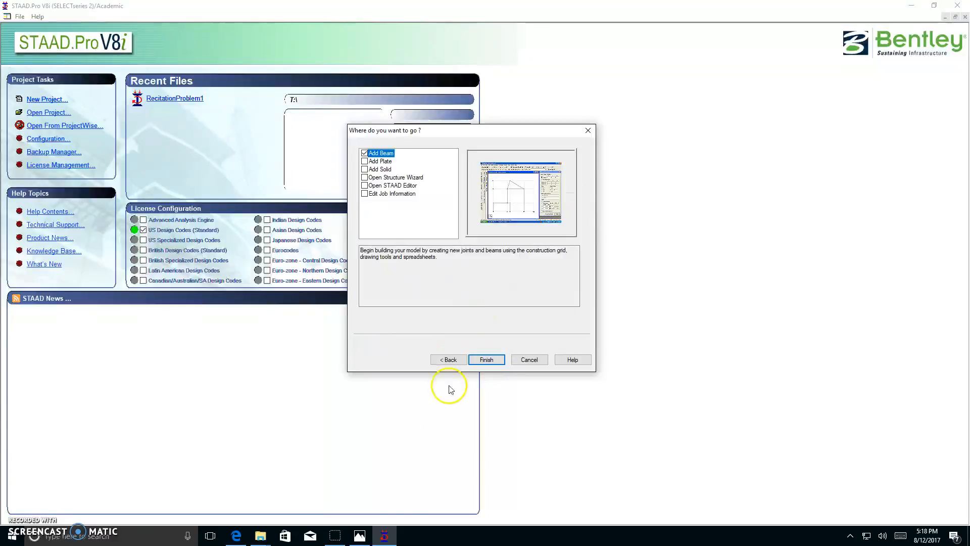
click(359, 536)
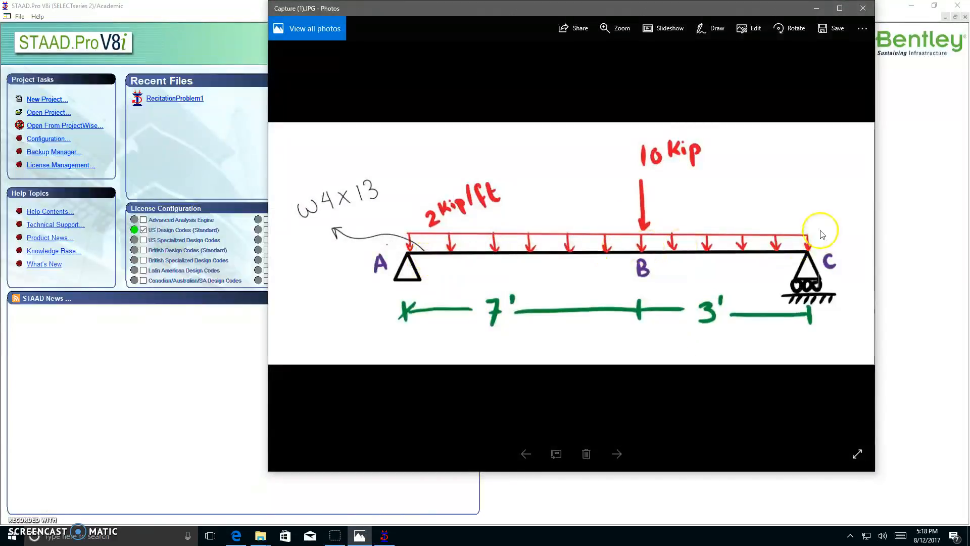
click(816, 8)
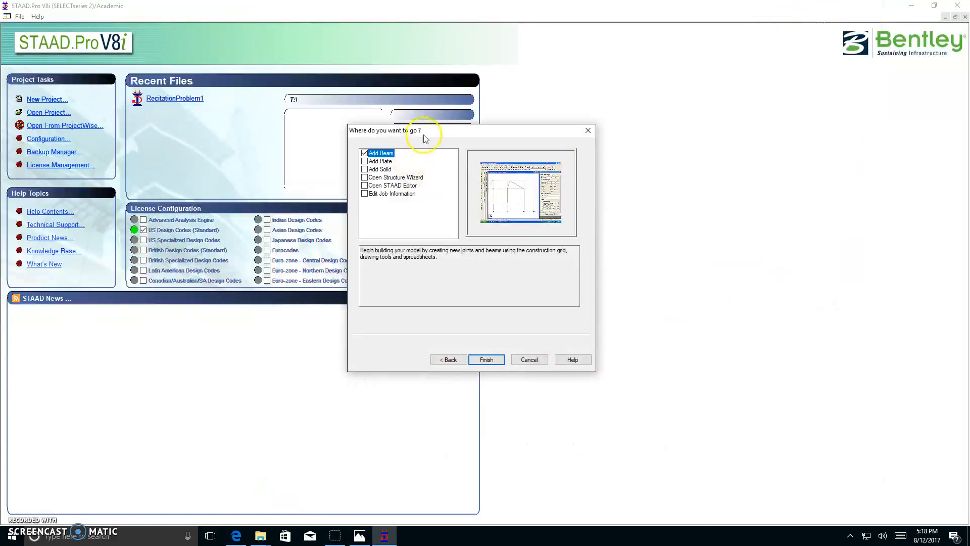
drag(428, 132, 461, 108)
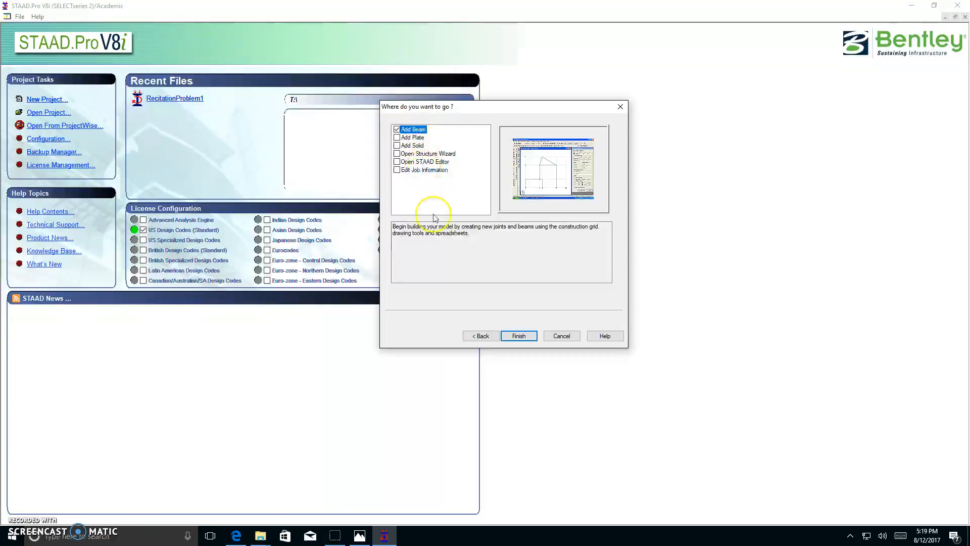
click(517, 337)
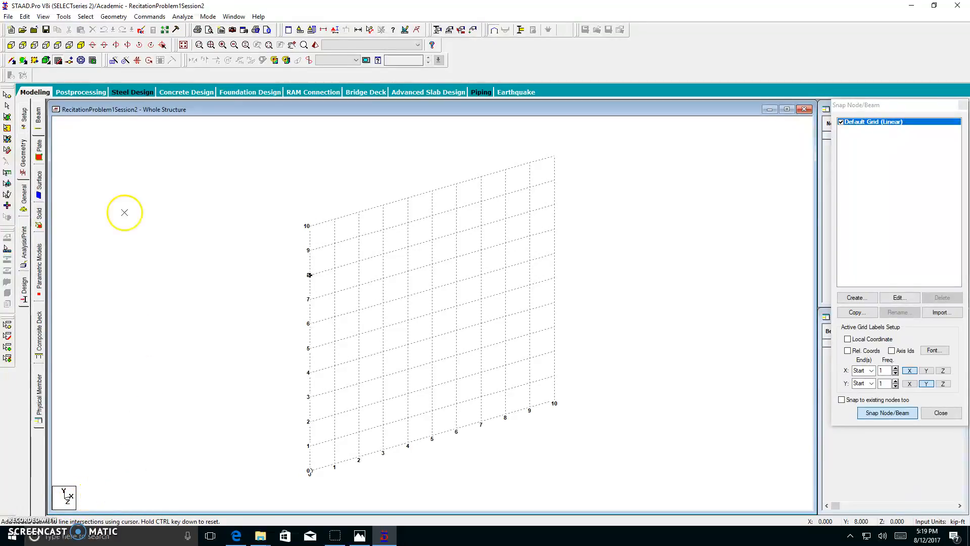
- Show the model from the front and close the Snap Node/Beam grid
click(12, 46)
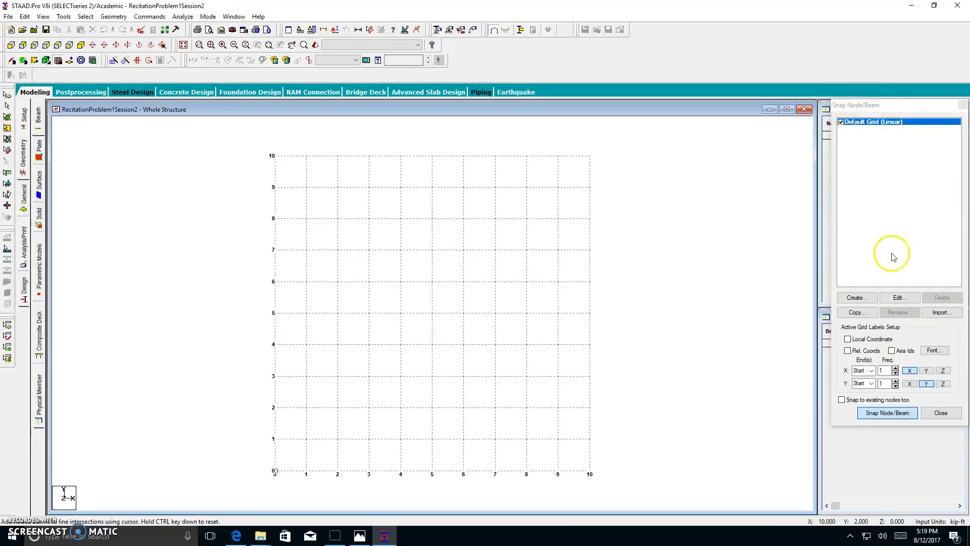
click(937, 414)
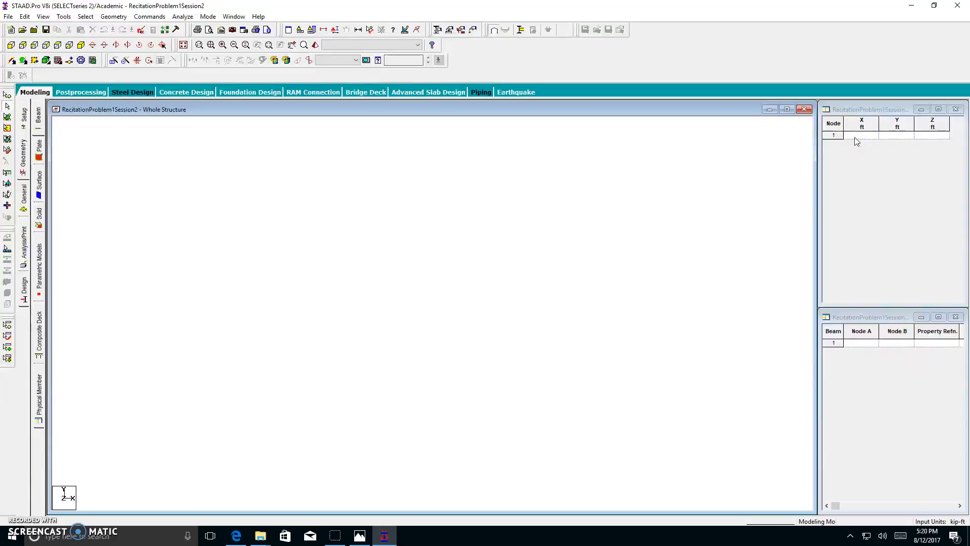
- Consult the beam sketch and enter node 1 for support A in the node table at X 0, Y 0, Z 0 ft
click(368, 532)
drag(609, 6, 520, 25)
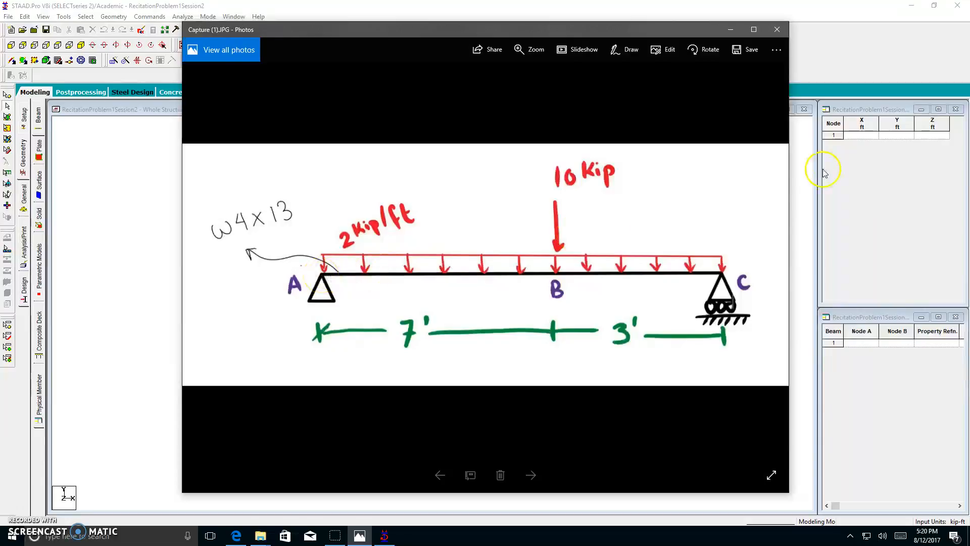
click(853, 147)
click(864, 135)
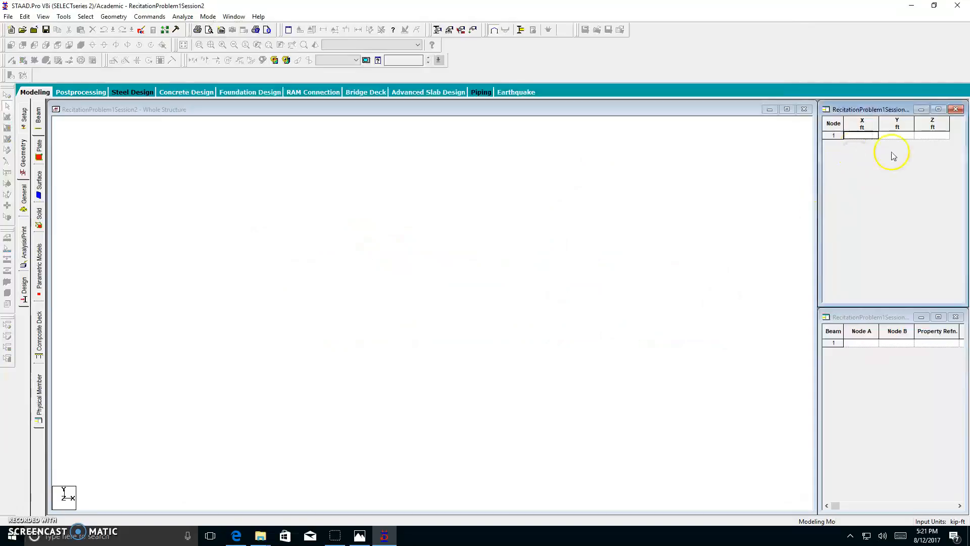
text(0)
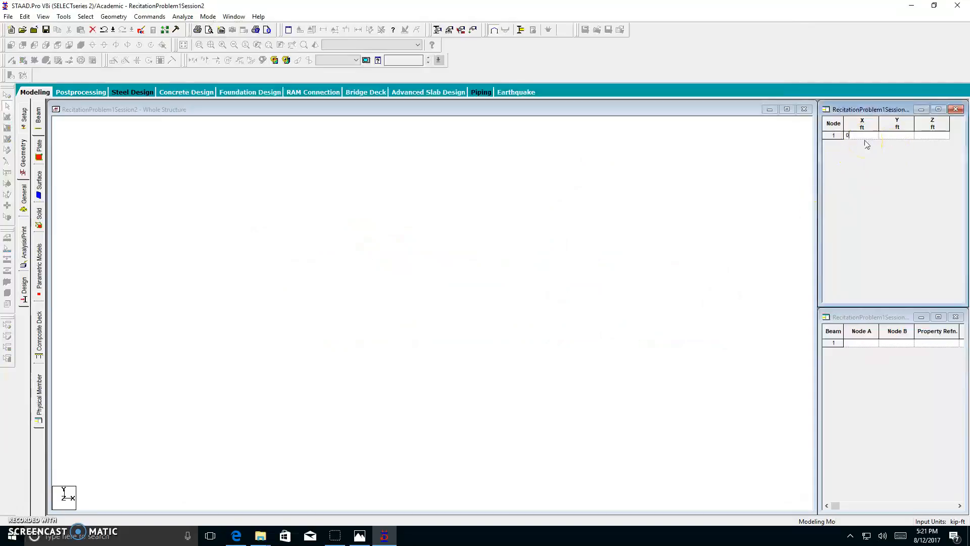
key(Tab)
text(0)
key(Tab)
text(0)
click(867, 144)
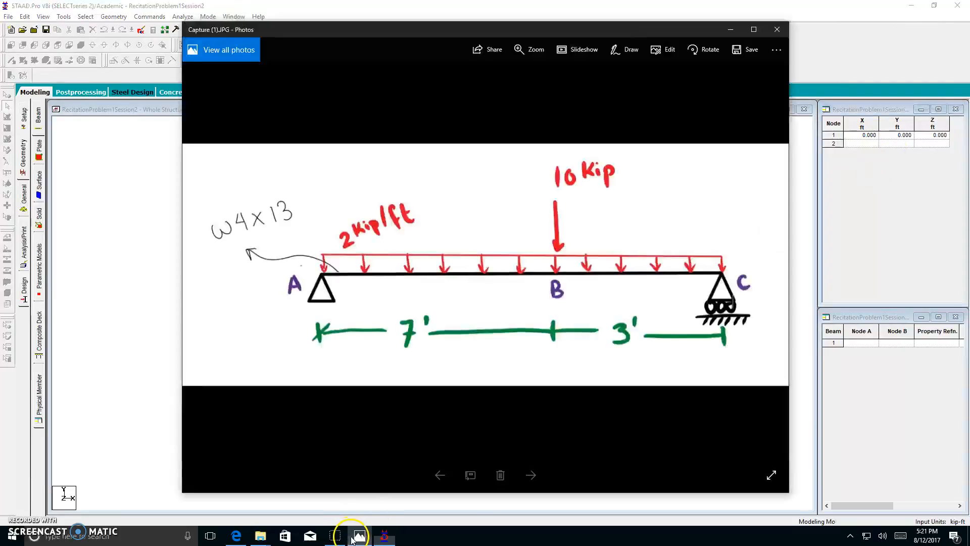
- Check point B on the beam sketch and enter node 2 at X 7, Y 0, Z 0 ft
click(359, 535)
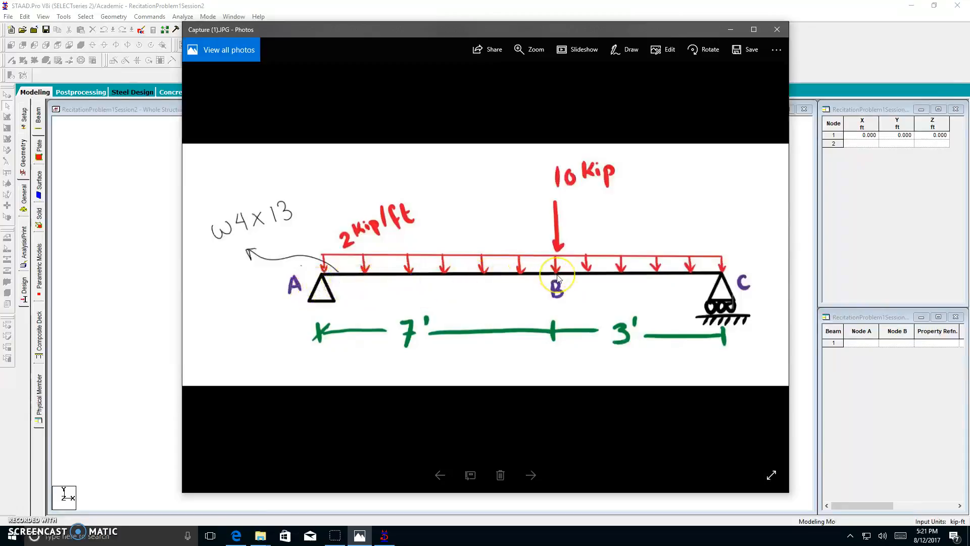
click(867, 142)
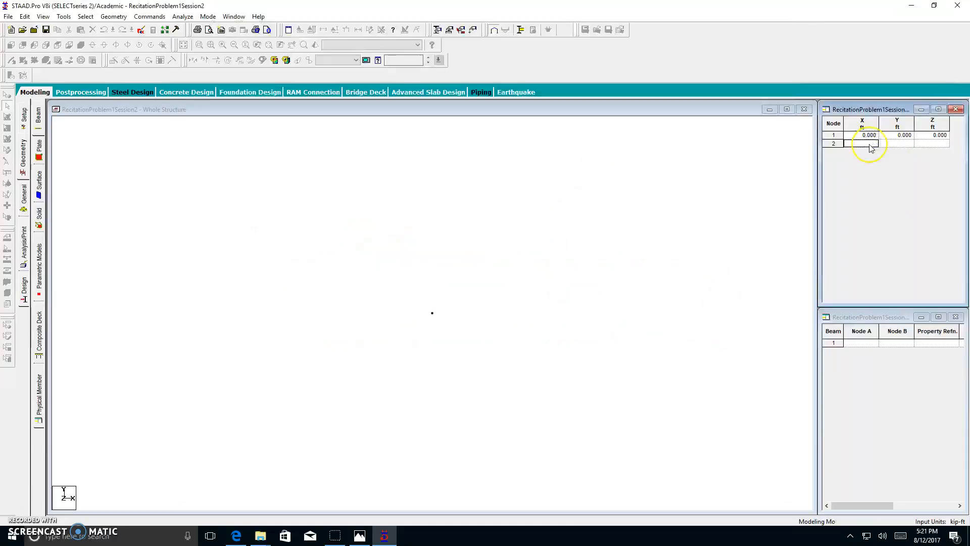
text(7)
key(Tab)
key(Tab)
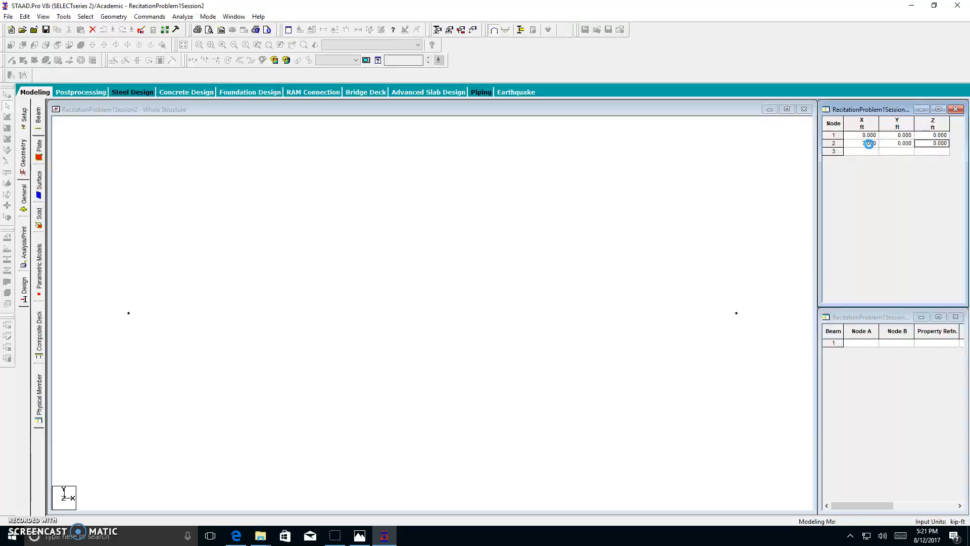
text(00)
key(Tab)
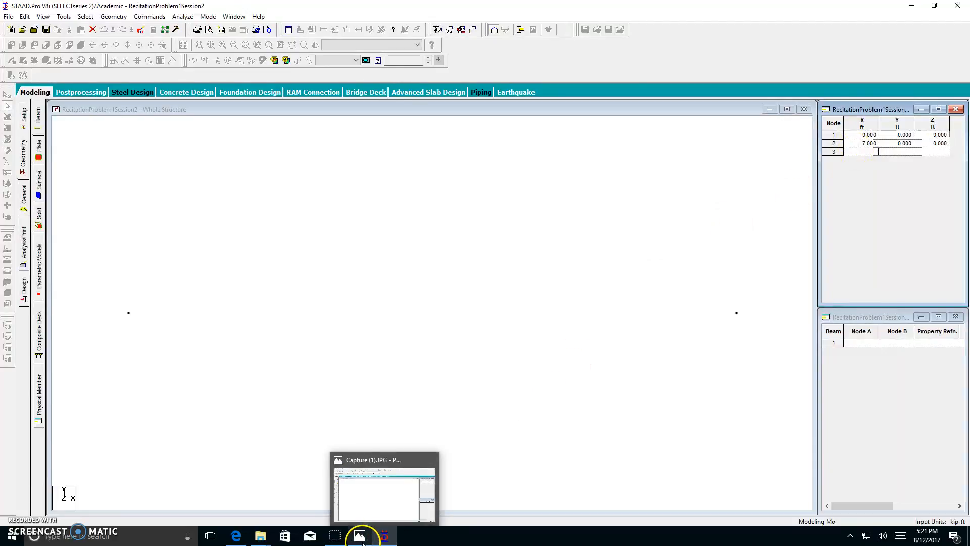
- Check support C on the beam sketch and enter node 3 at X 10, Y 0, Z 0 ft
click(390, 494)
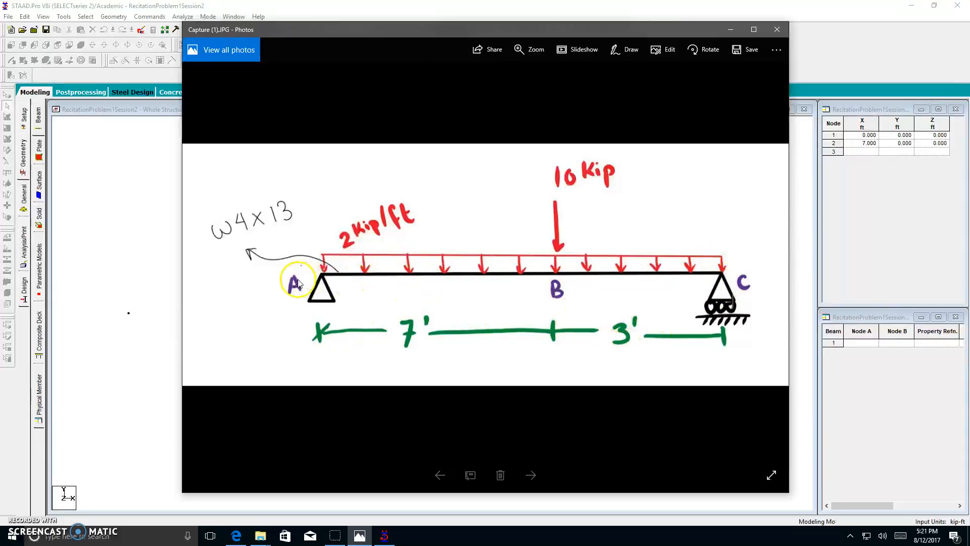
click(731, 29)
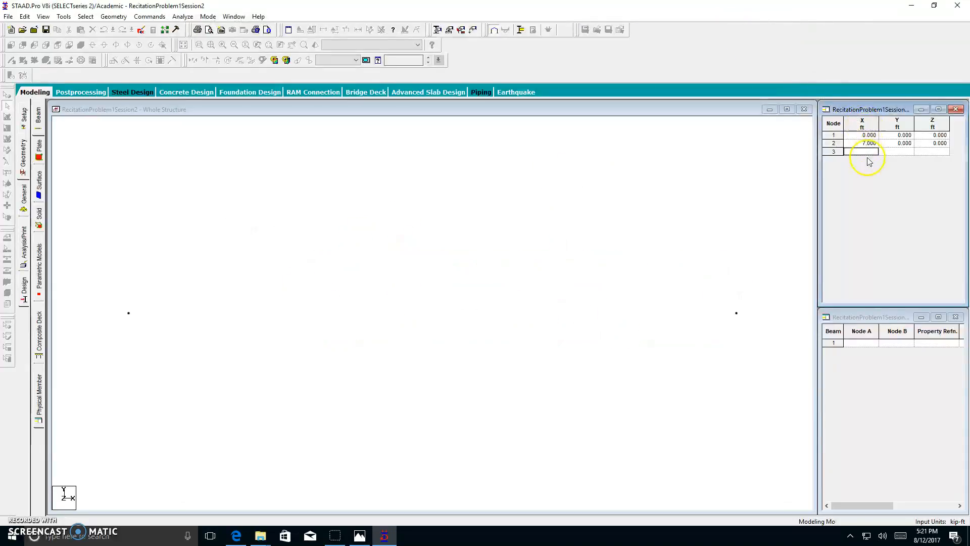
text(10)
key(Tab)
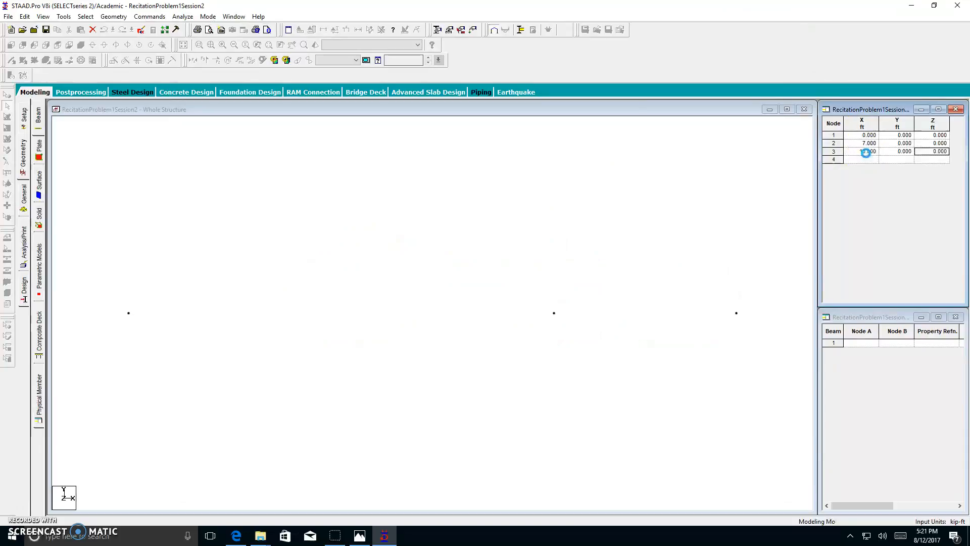
- Add beam members along the line of nodes, running from node 1 through node 2 to node 3
click(517, 239)
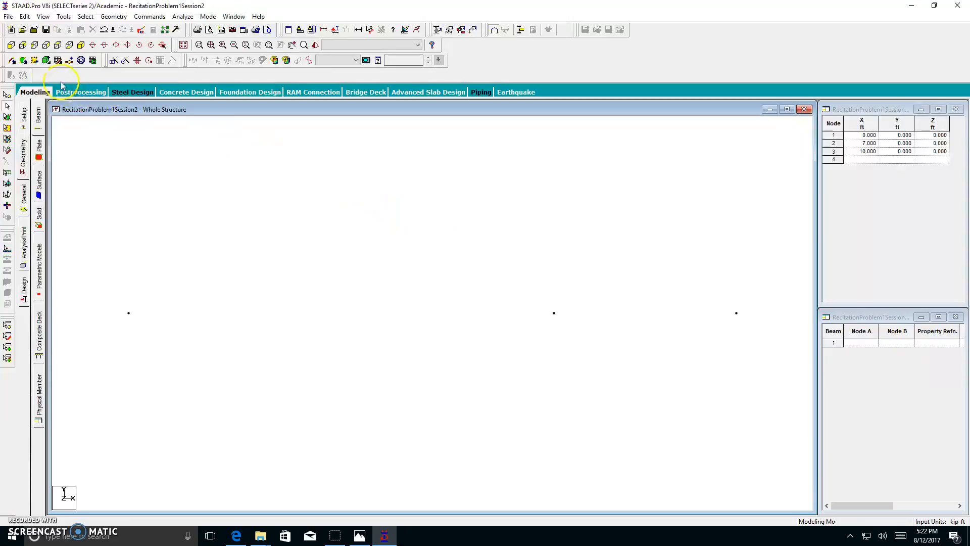
click(12, 61)
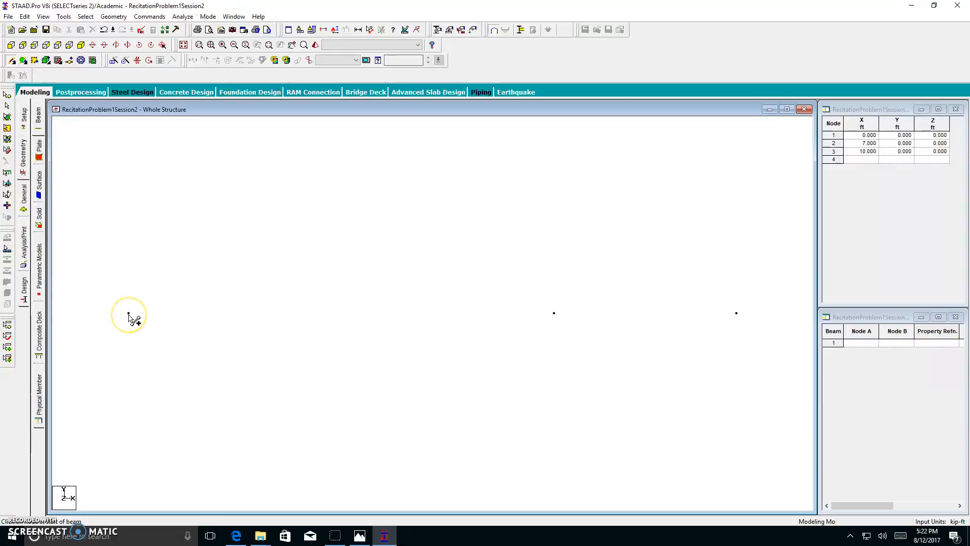
drag(128, 314, 737, 314)
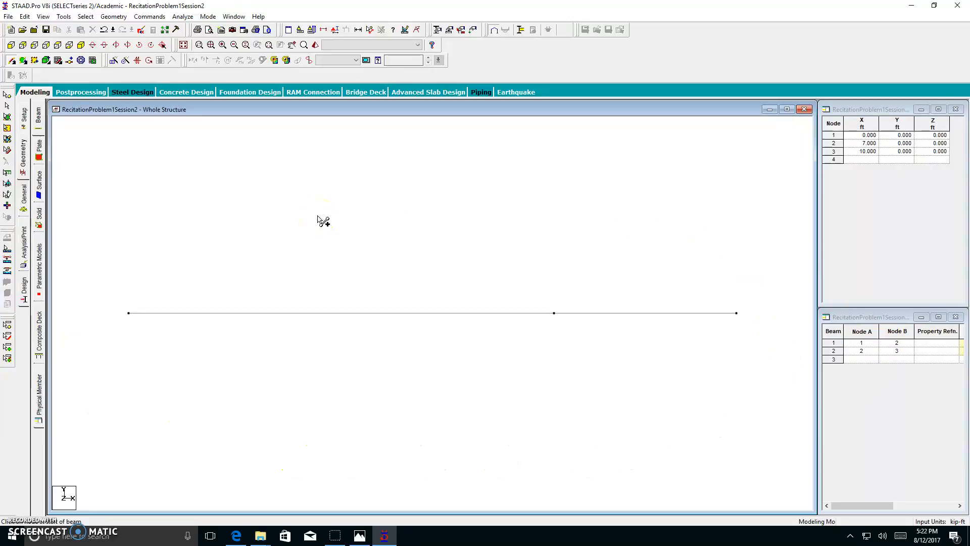
click(347, 223)
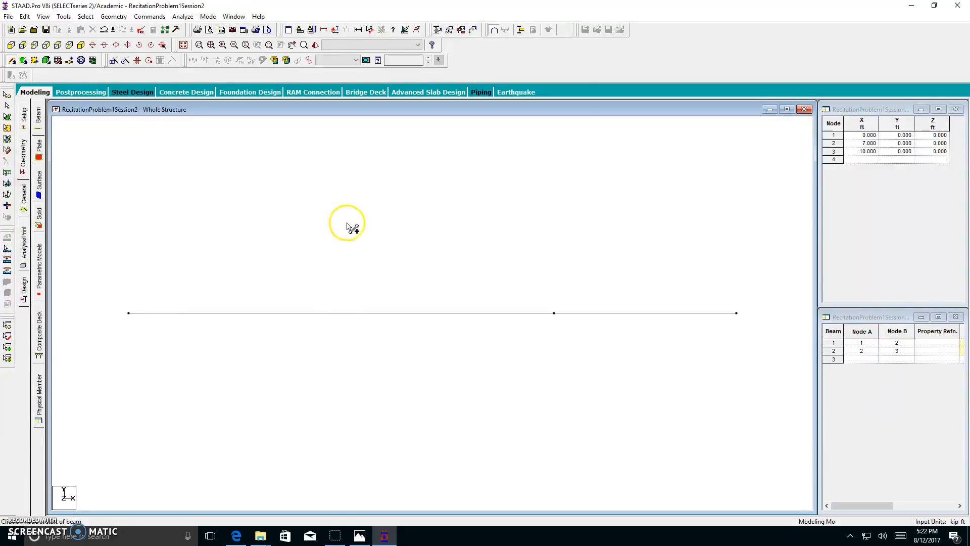
- Turn on the node number labels for the structure view
right_click(347, 224)
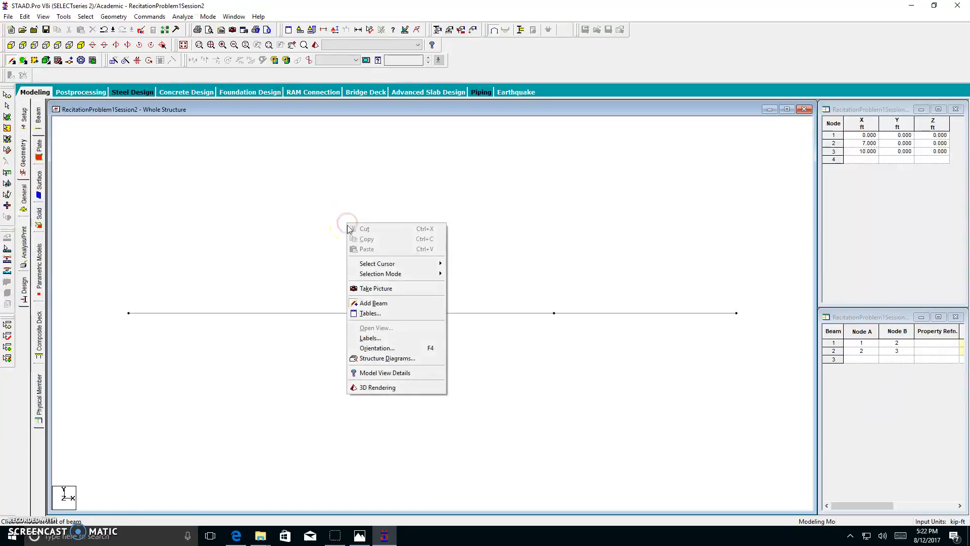
click(372, 339)
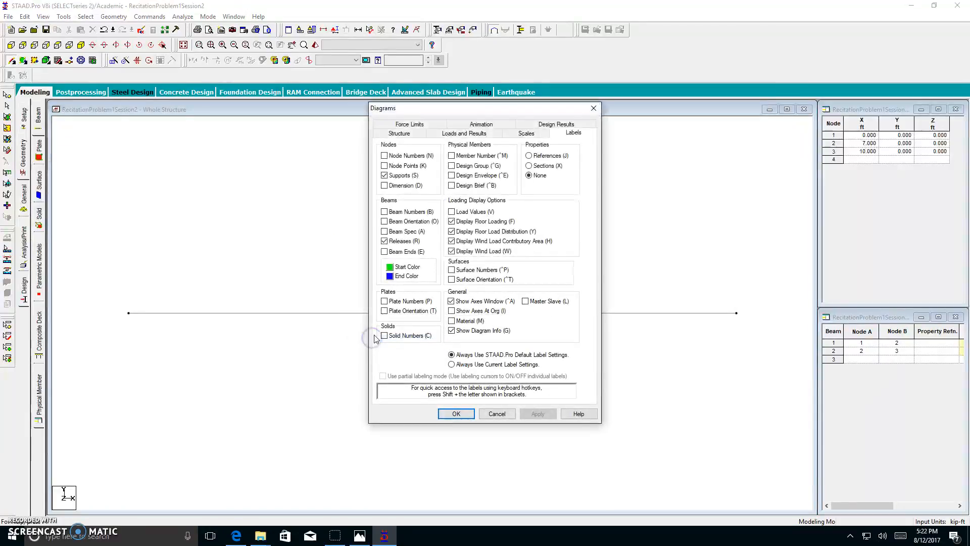
click(385, 156)
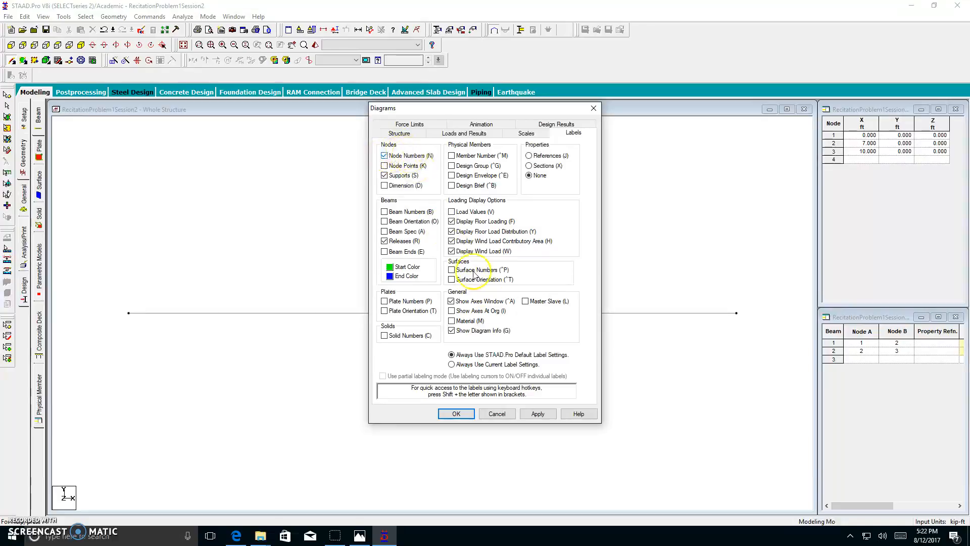
click(537, 414)
drag(549, 114, 330, 350)
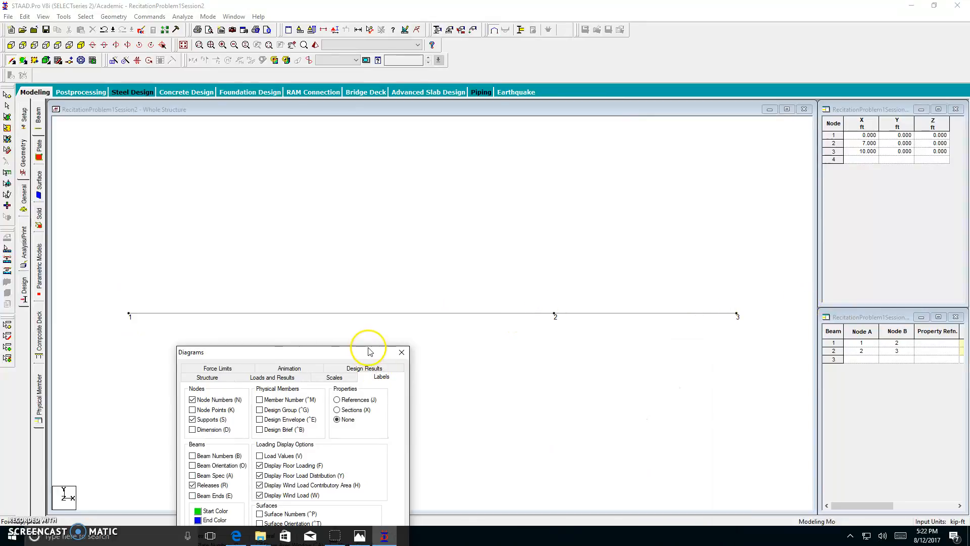
drag(338, 353, 512, 105)
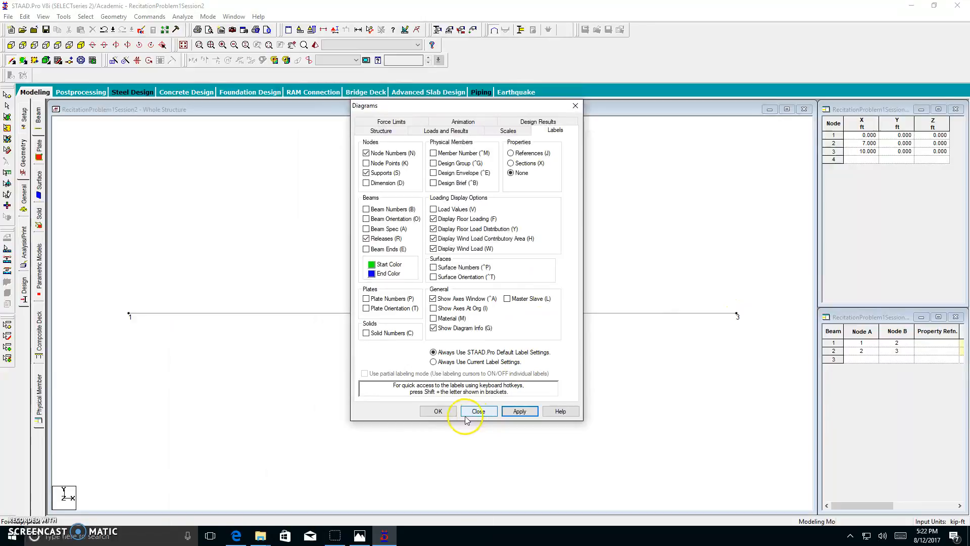
click(438, 411)
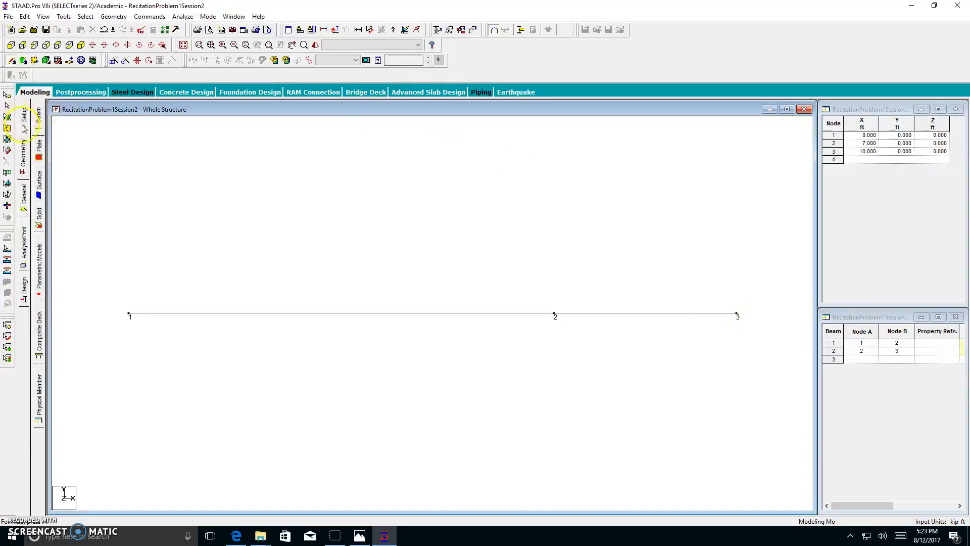
- Open the member section properties and consult the beam sketch for the required steel section
click(23, 208)
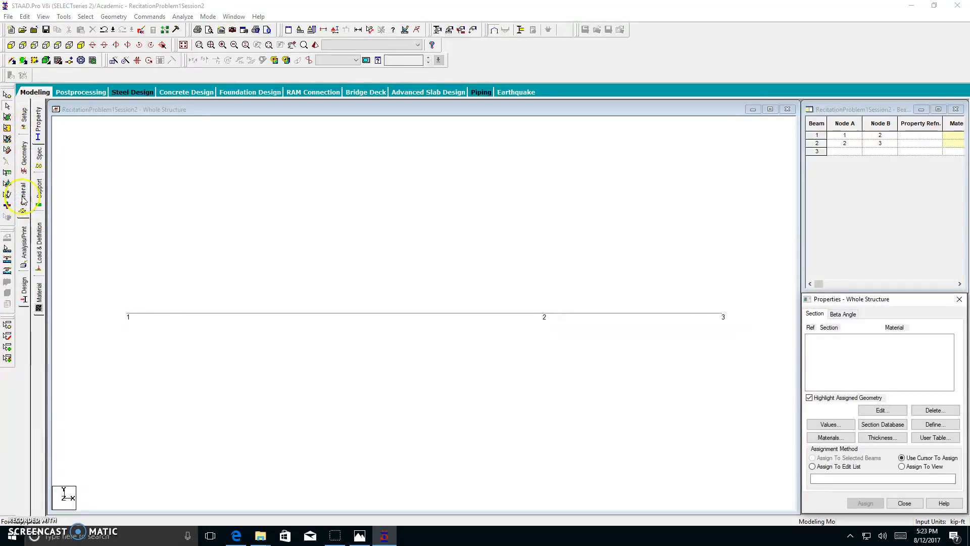
click(38, 136)
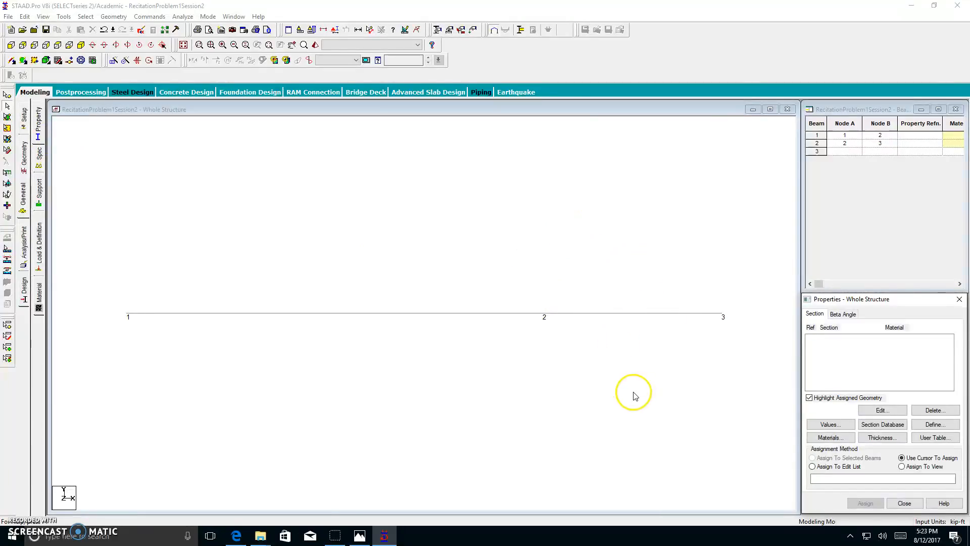
click(360, 536)
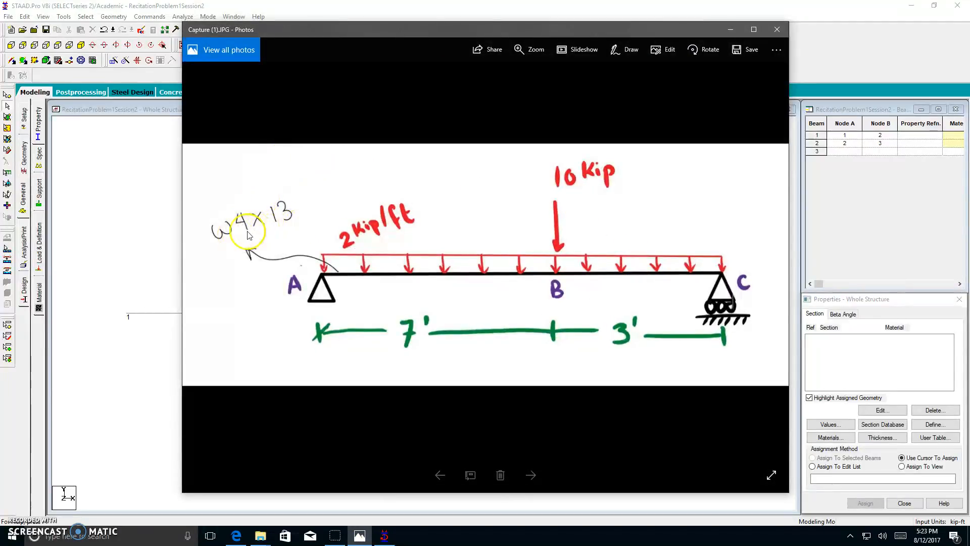
click(730, 30)
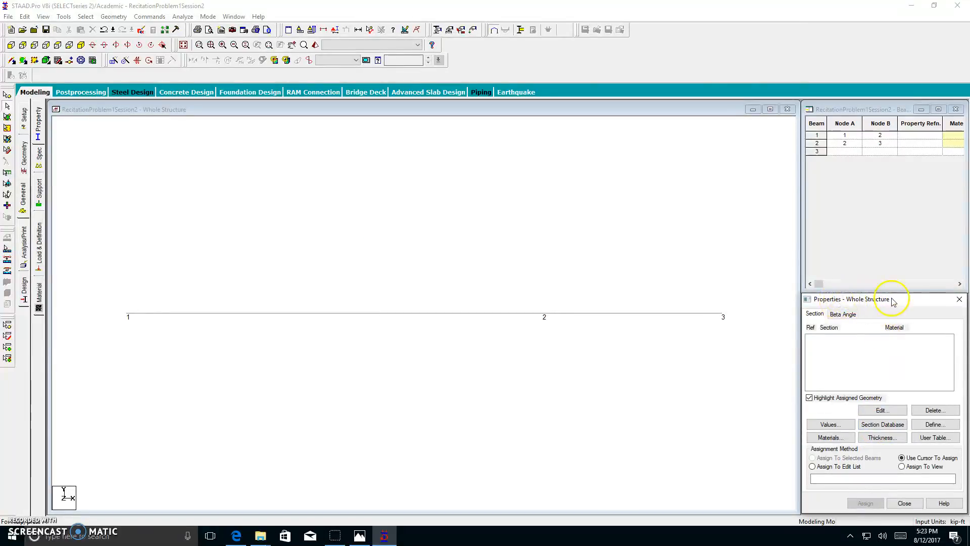
- Add the American W shape W4X13 in STEEL as a single section from the section database, and save the structure
click(883, 427)
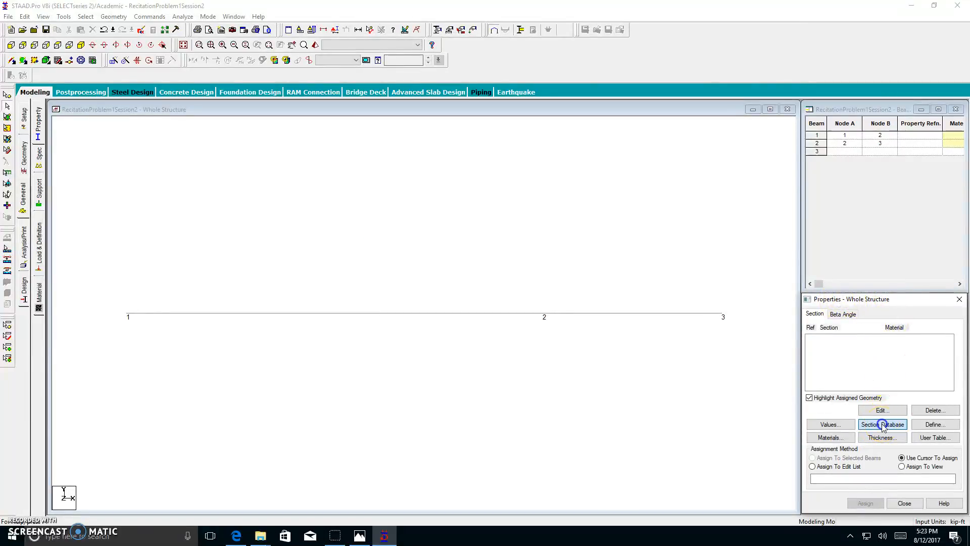
click(881, 426)
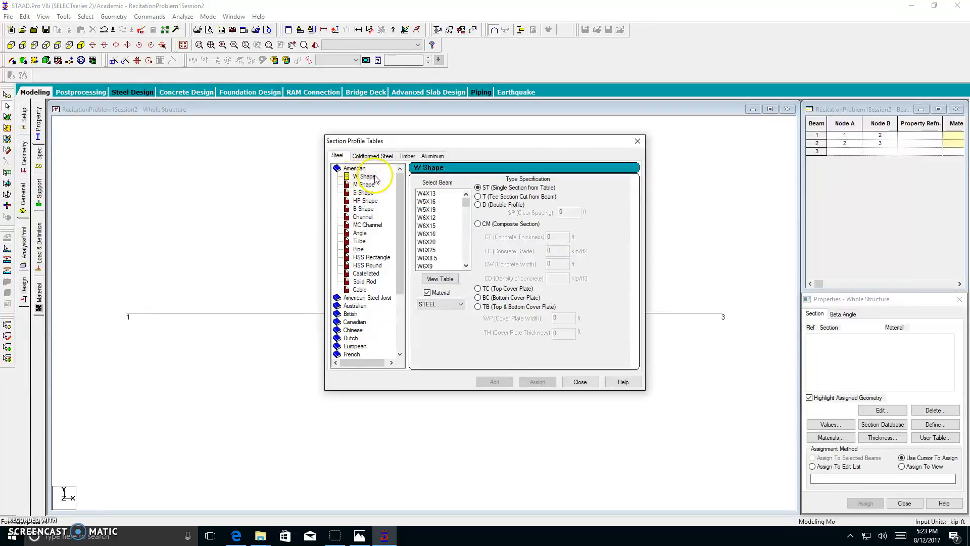
click(426, 193)
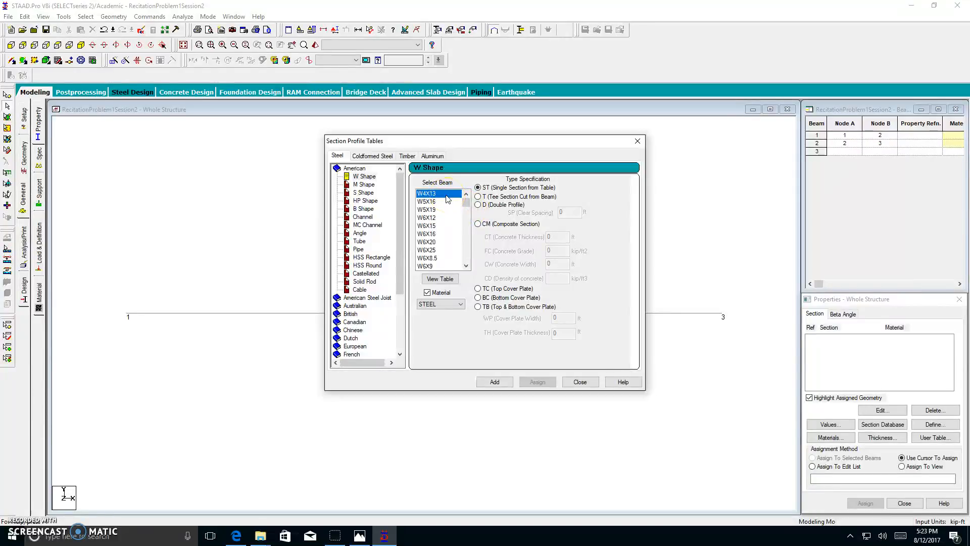
click(449, 282)
click(449, 304)
click(450, 312)
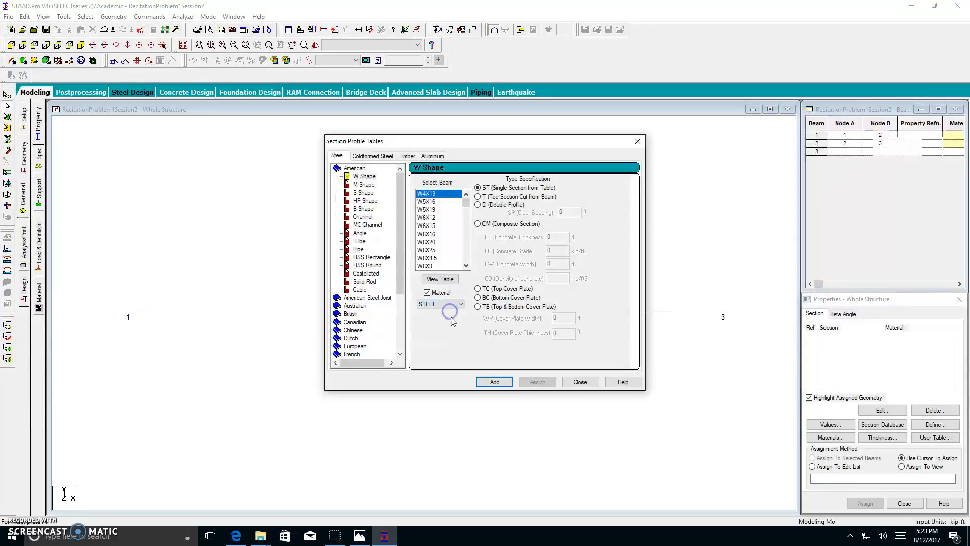
click(495, 382)
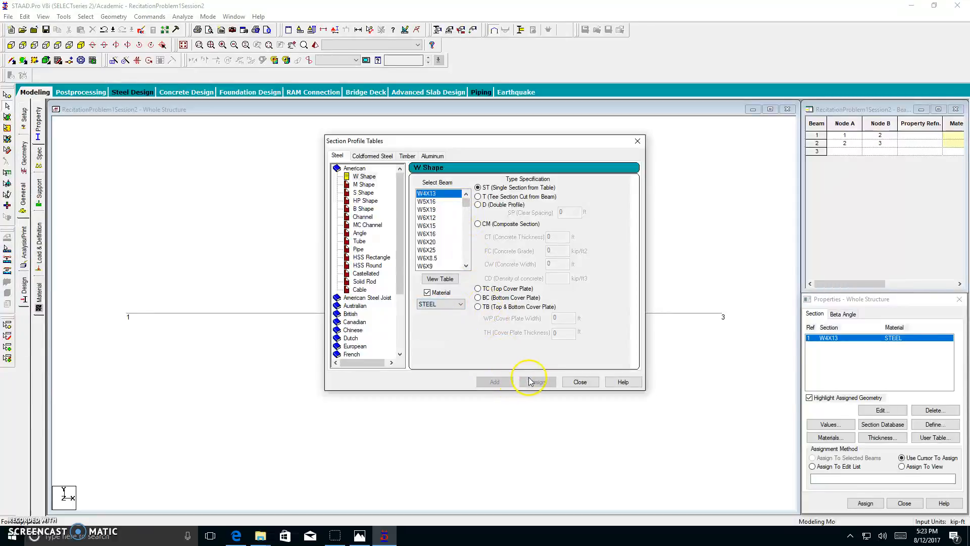
click(571, 385)
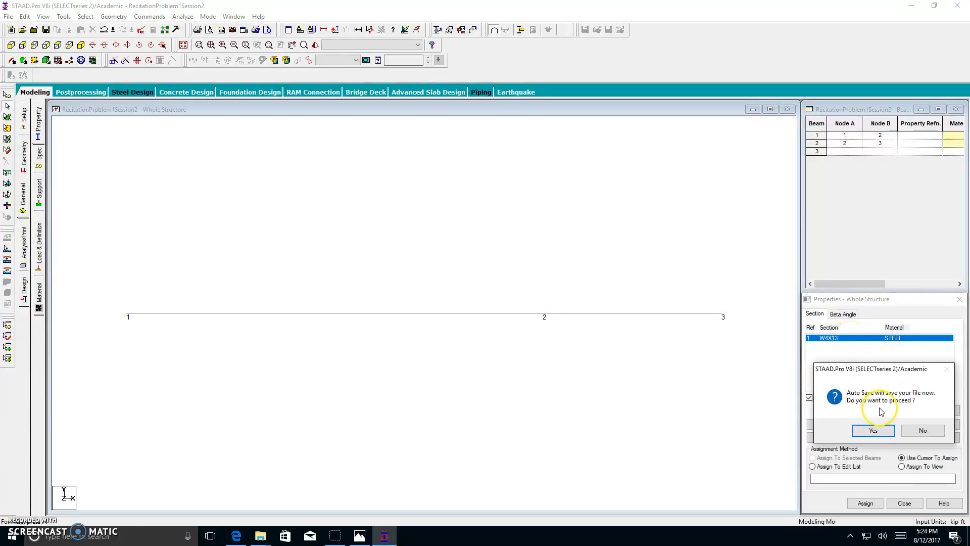
click(865, 427)
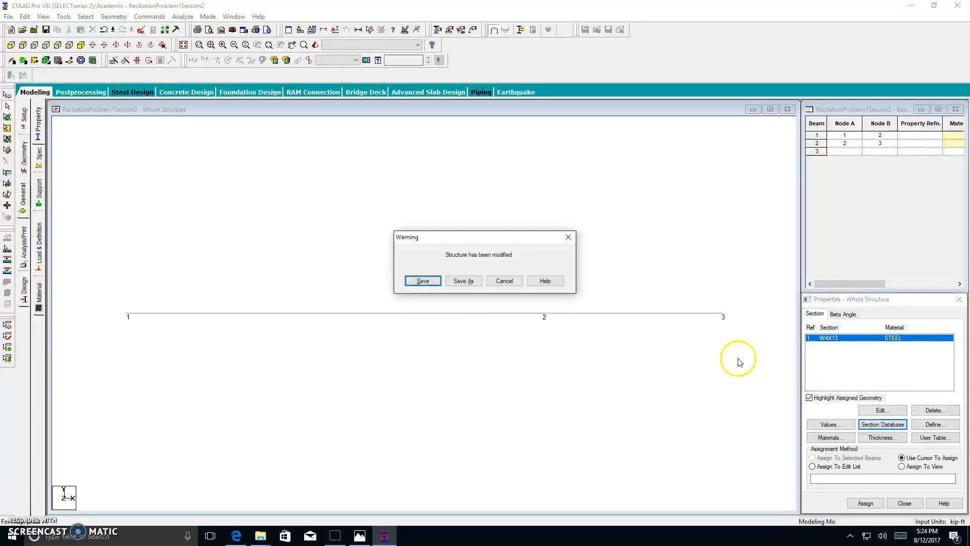
click(409, 281)
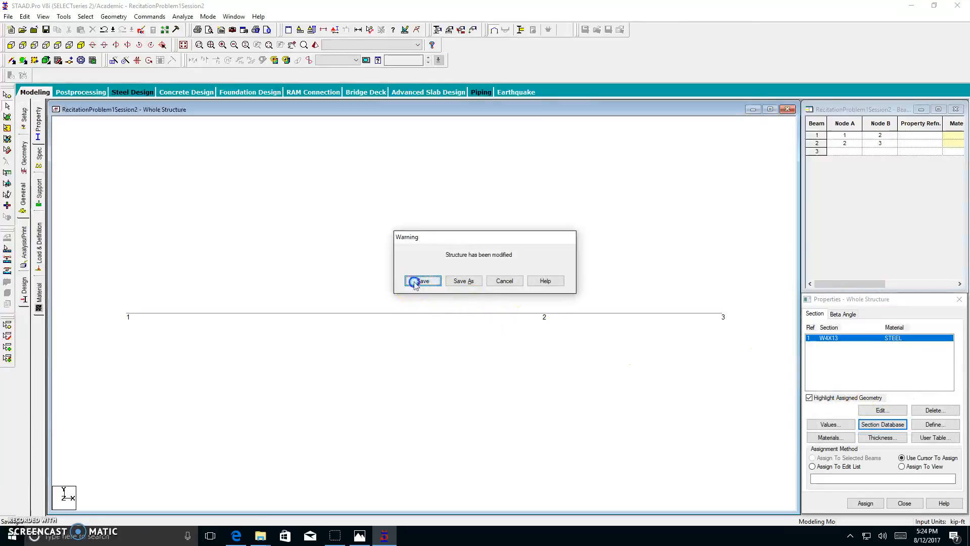
- Assign the W4X13 steel section to both beam members, between nodes 2 and 3 and between nodes 1 and 2
click(893, 340)
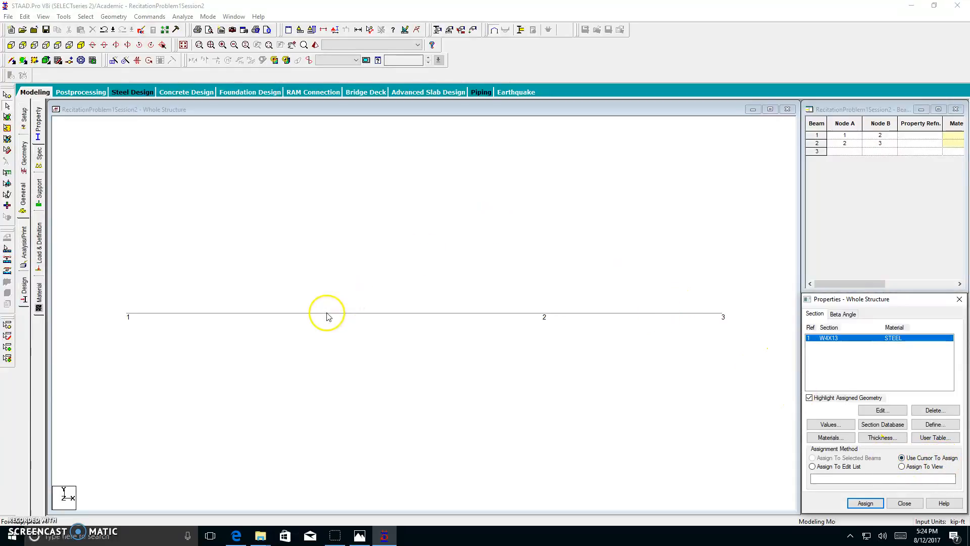
click(651, 315)
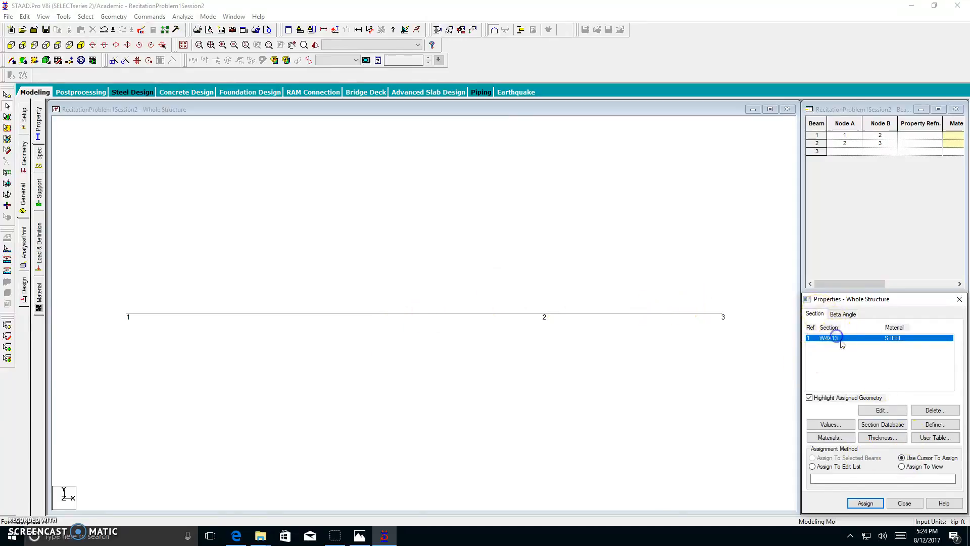
click(876, 504)
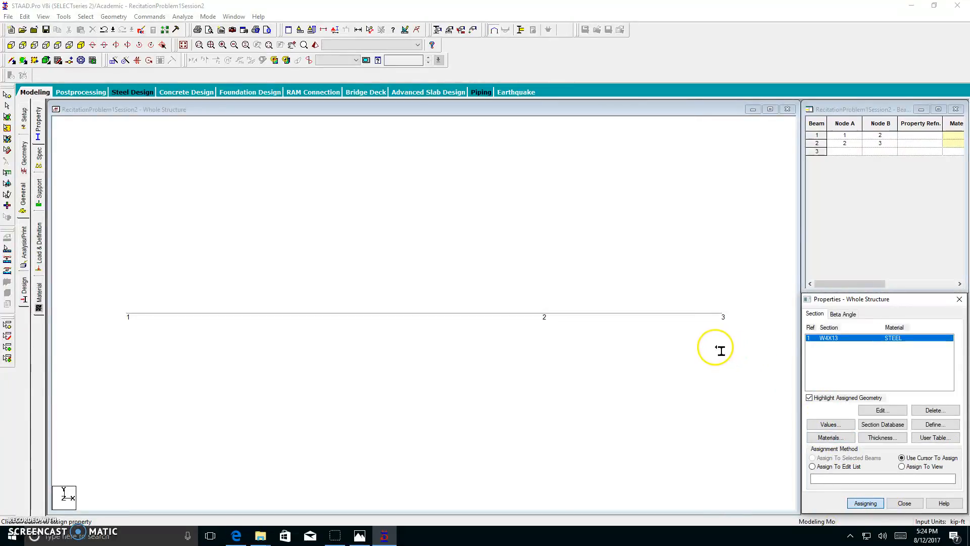
click(646, 322)
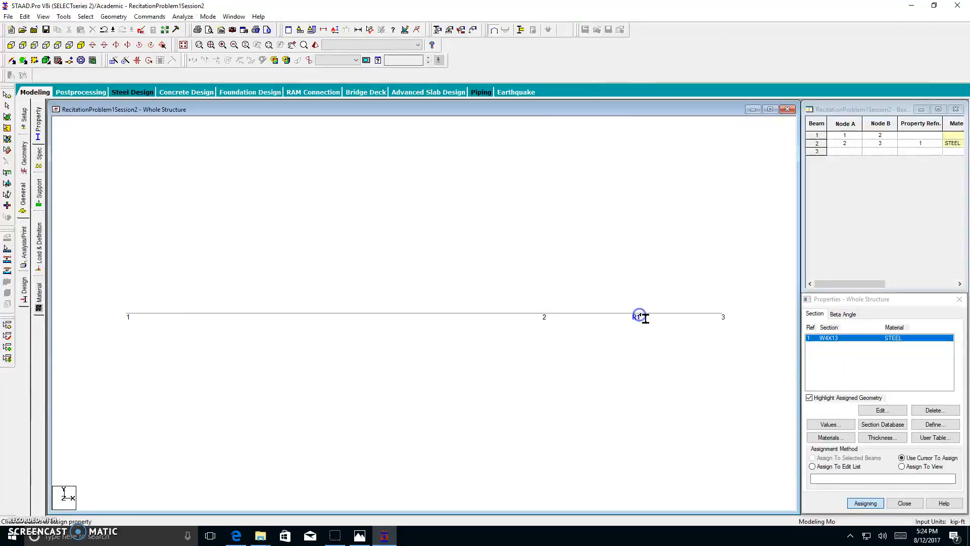
click(324, 317)
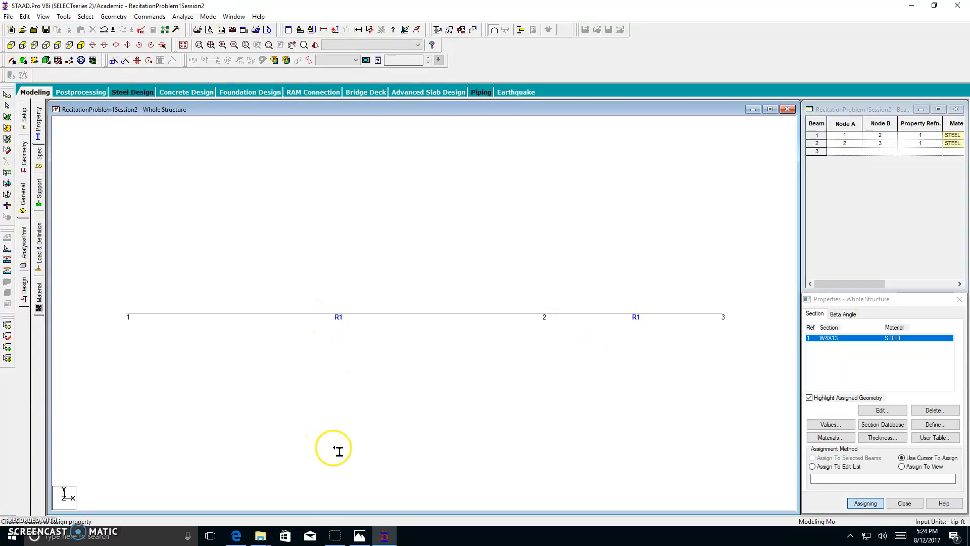
click(904, 503)
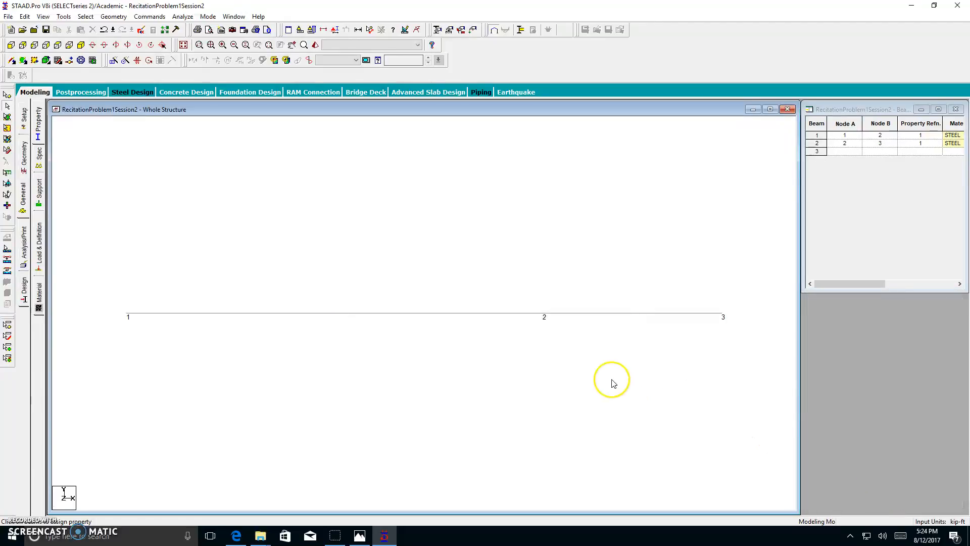
- Set the property labels in the structure view to show the section names on the members
right_click(448, 232)
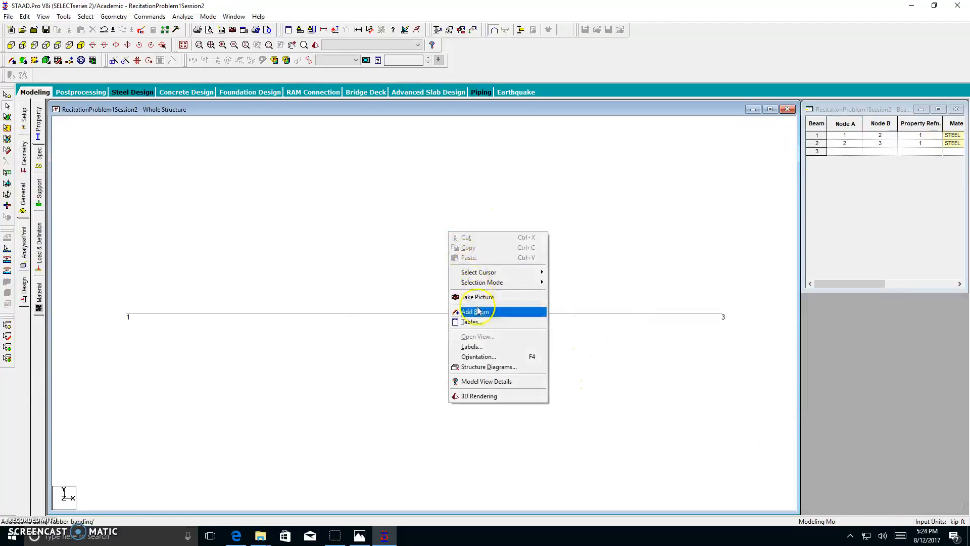
click(483, 347)
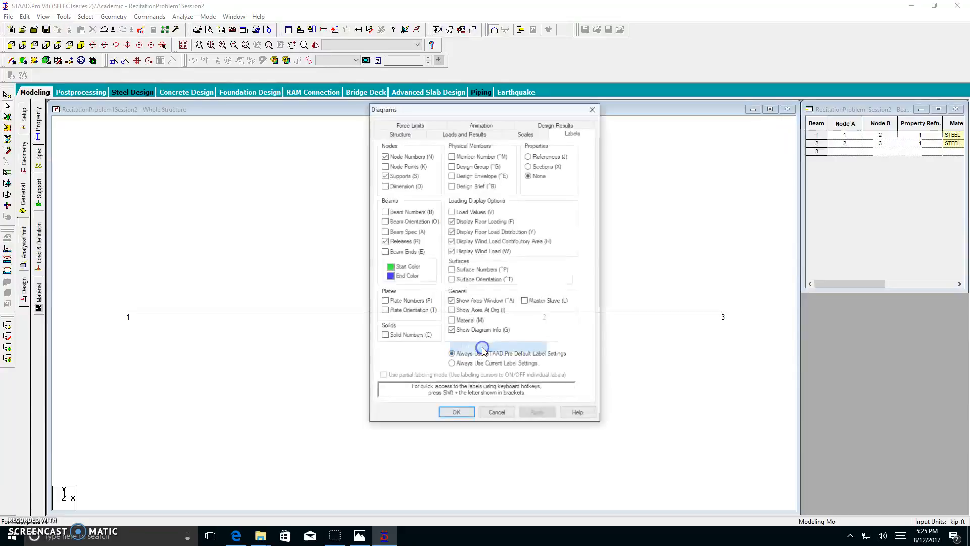
drag(510, 108, 530, 117)
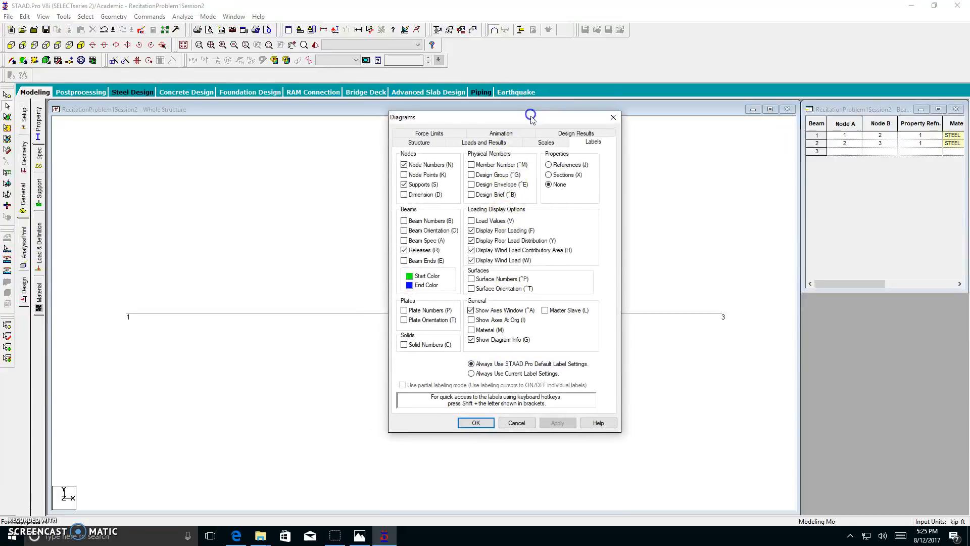
click(563, 176)
click(557, 423)
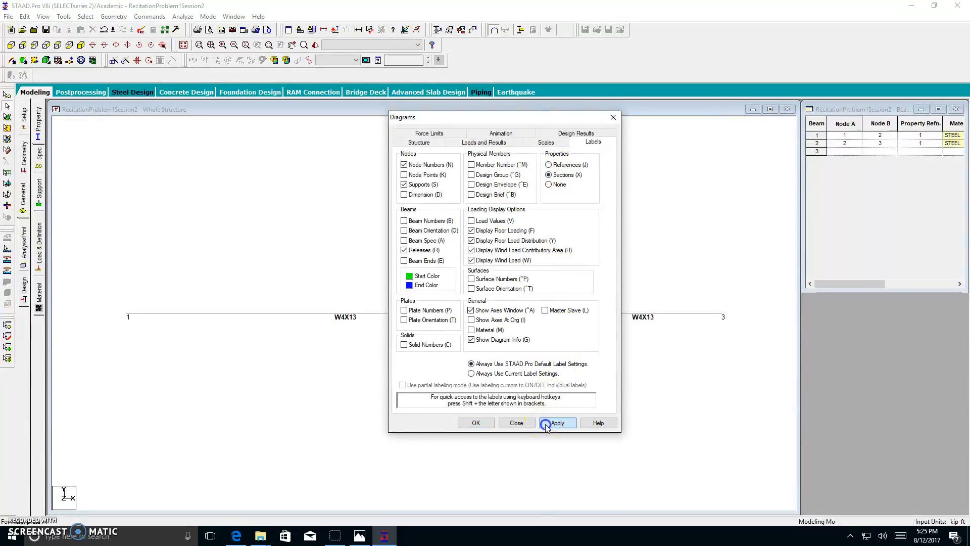
click(515, 422)
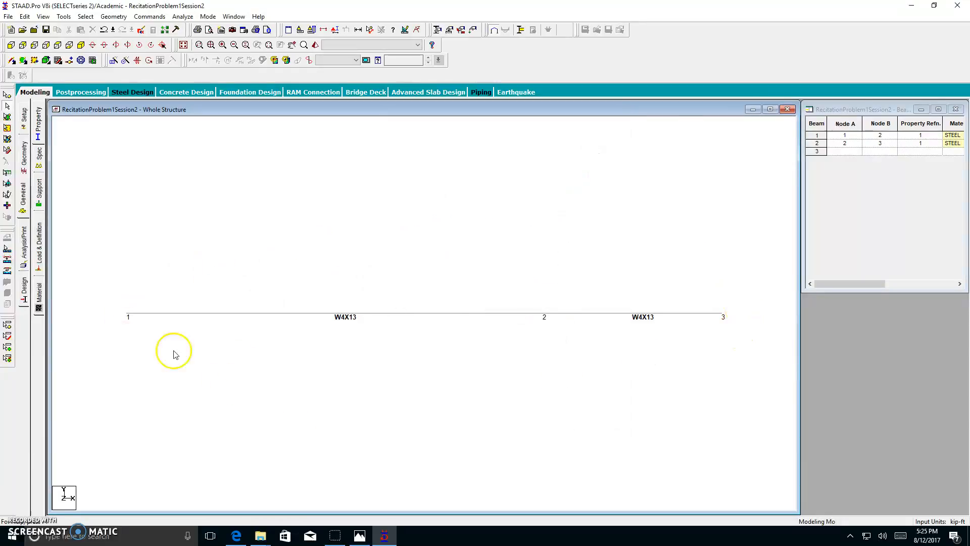